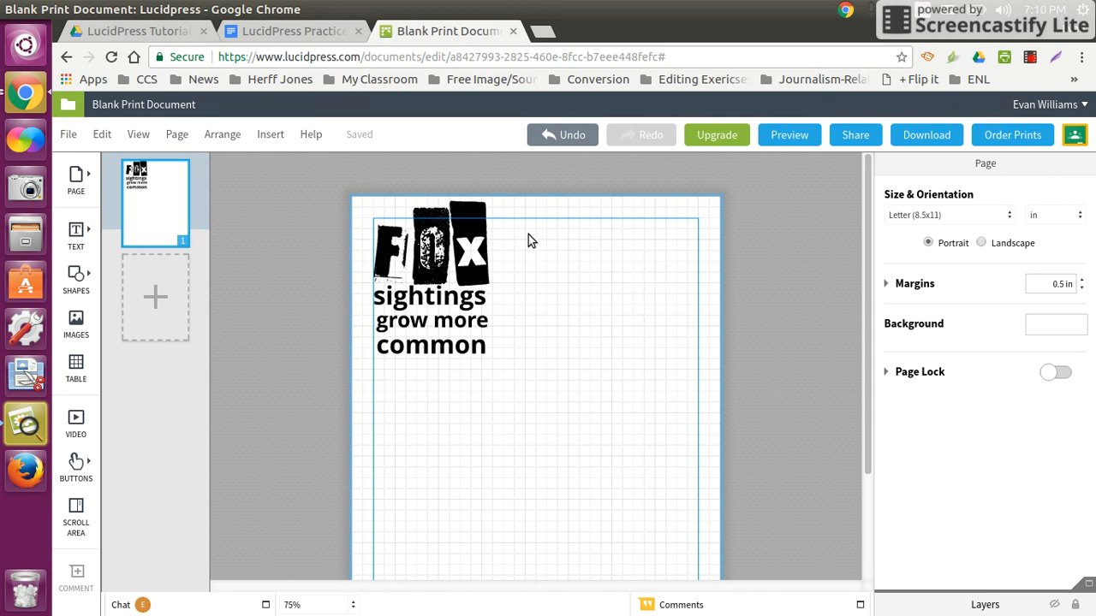
{"action": "key", "text": "ctrl+z"}
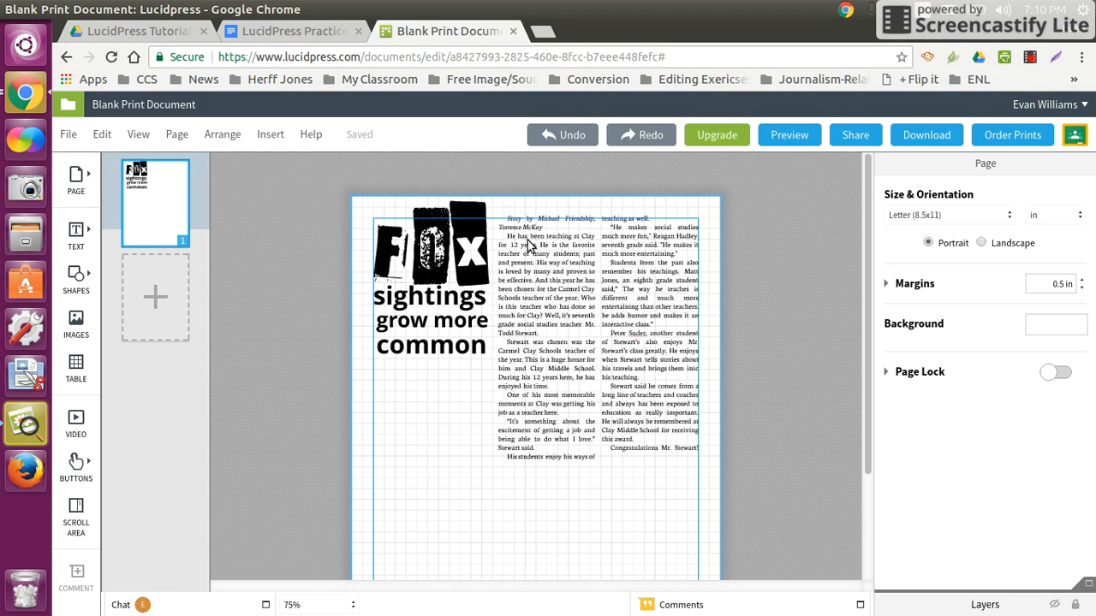
{"action": "left_click_drag", "start_coordinate": [578, 277], "coordinate": [448, 421]}
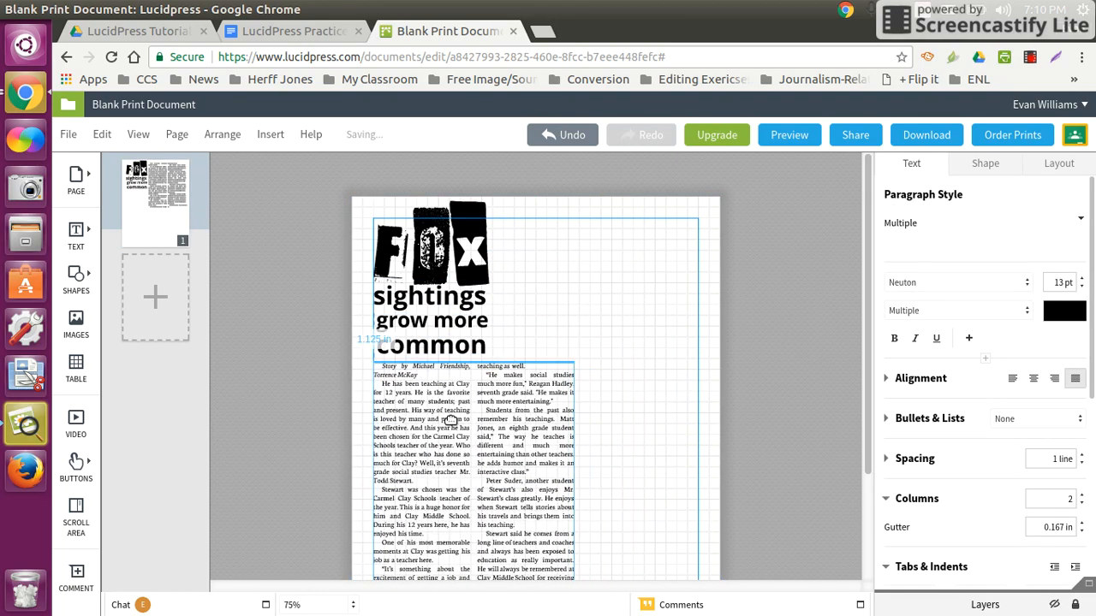
{"action": "scroll", "coordinate": [466, 418], "scroll_direction": "down", "scroll_amount": 3}
{"action": "left_click_drag", "start_coordinate": [572, 483], "coordinate": [497, 424]}
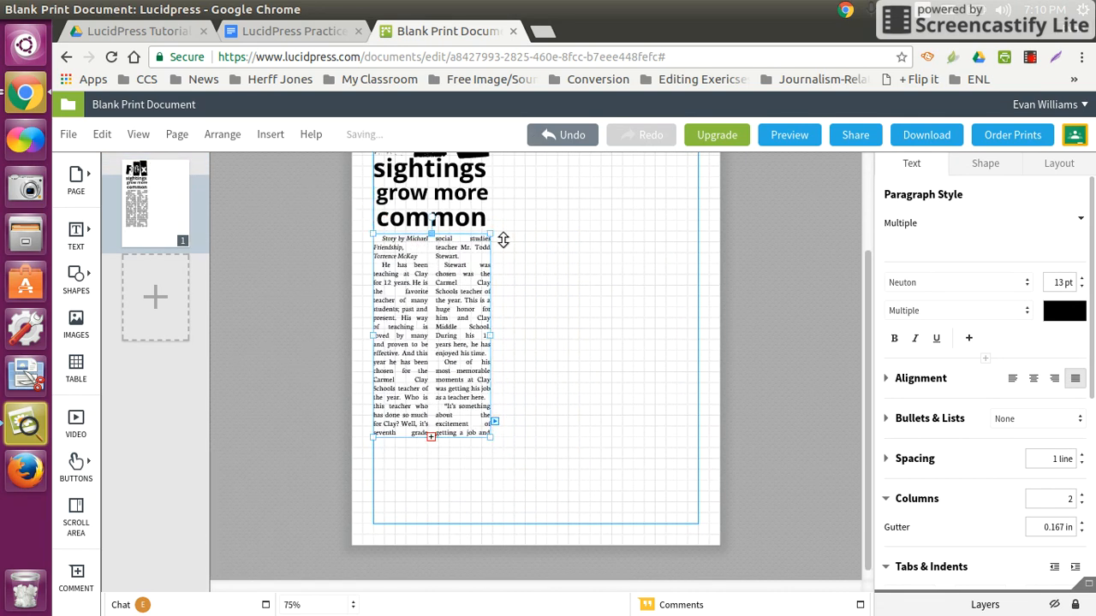
{"action": "scroll", "coordinate": [531, 240], "scroll_direction": "up", "scroll_amount": 3}
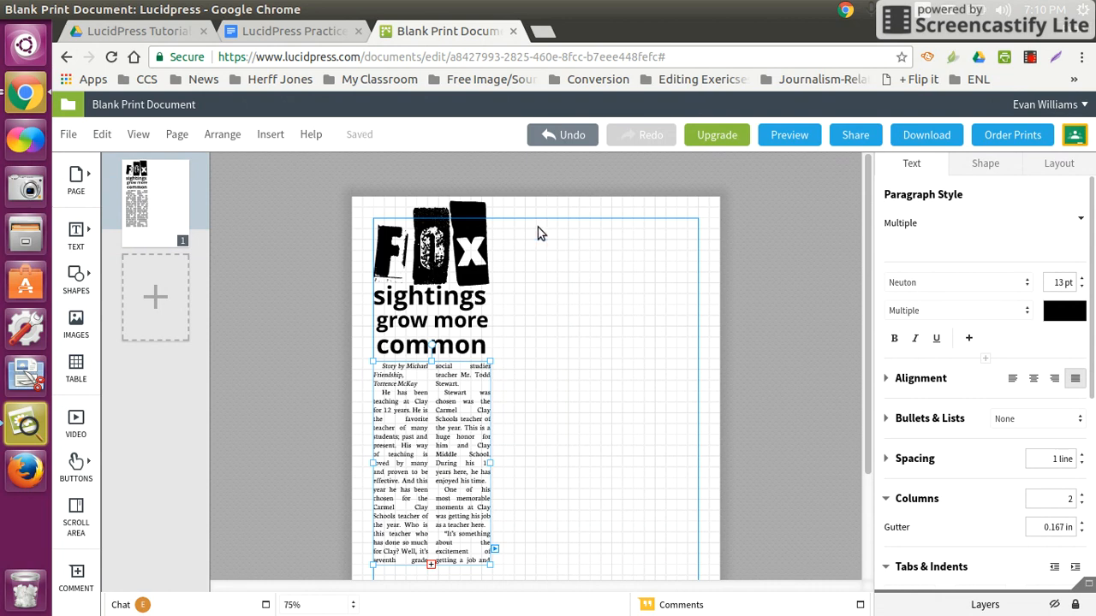
{"action": "left_click_drag", "start_coordinate": [414, 439], "coordinate": [540, 296]}
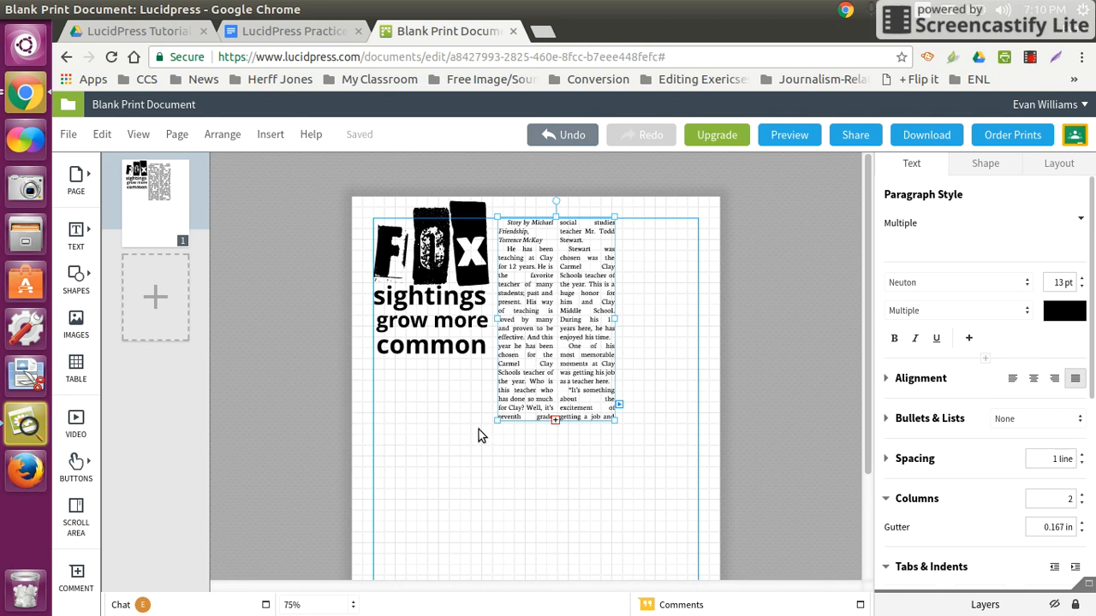
{"action": "key", "text": "Delete"}
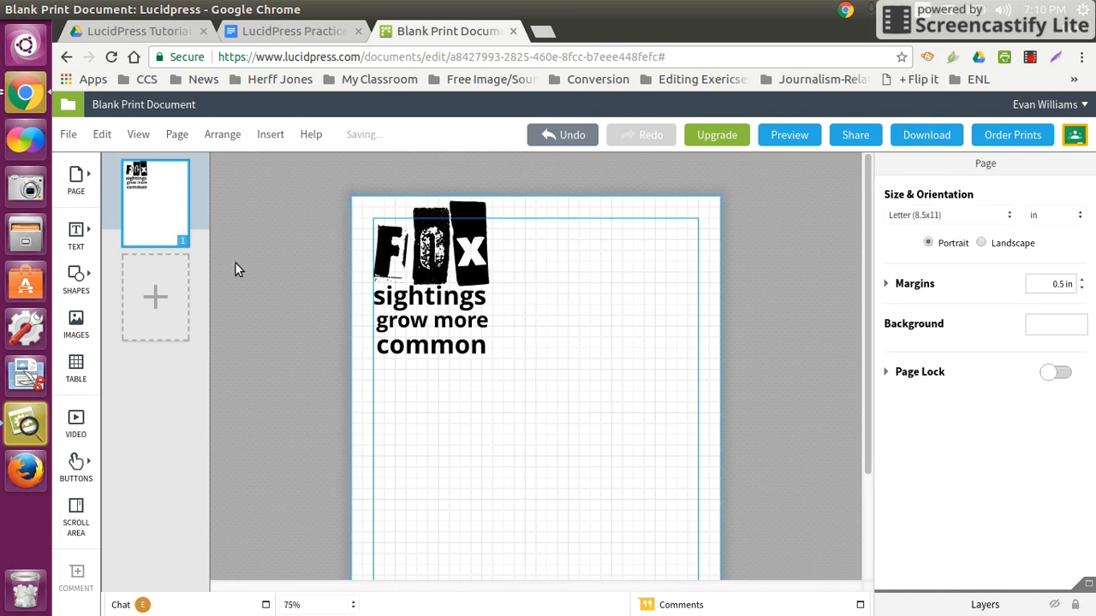
- Add a blank body text box and place it beside the Fox headline, aligned with the page's upper margin
{"action": "left_click", "coordinate": [75, 228]}
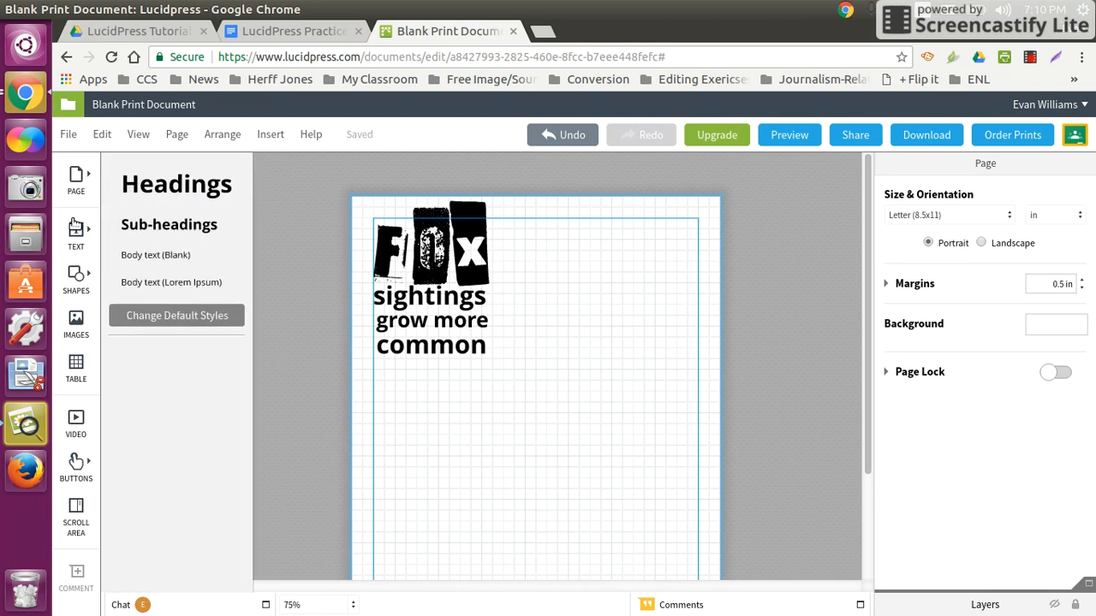
{"action": "left_click", "coordinate": [160, 254]}
{"action": "left_click", "coordinate": [557, 506]}
{"action": "left_click_drag", "start_coordinate": [529, 418], "coordinate": [561, 312]}
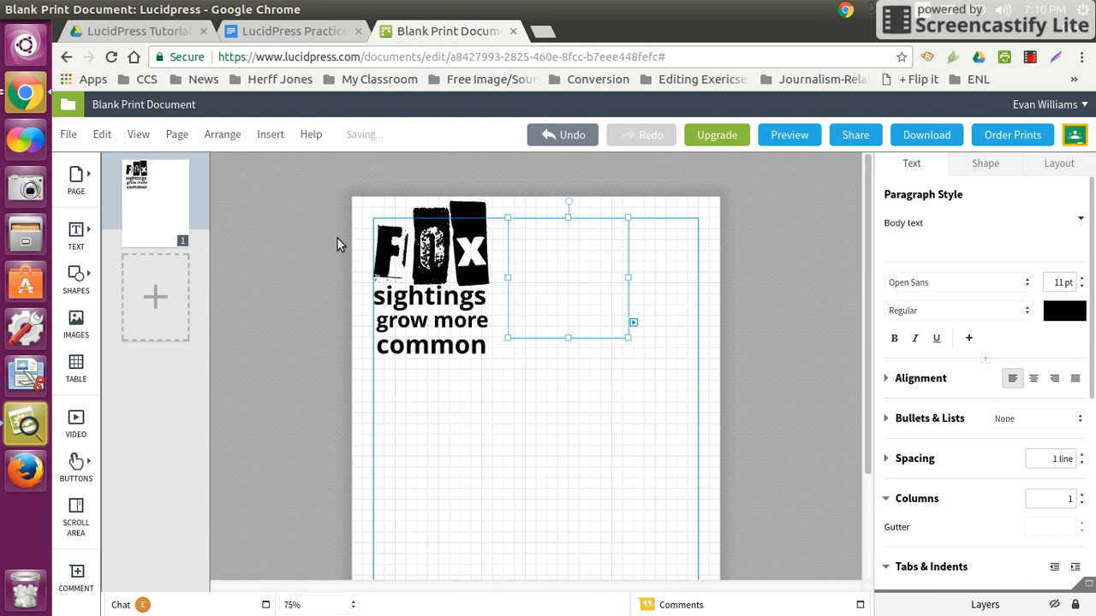
- Switch to the LucidPress Practice Story document in Google Docs and copy the full story, from the byline to the closing congratulations line
{"action": "left_click", "coordinate": [287, 34]}
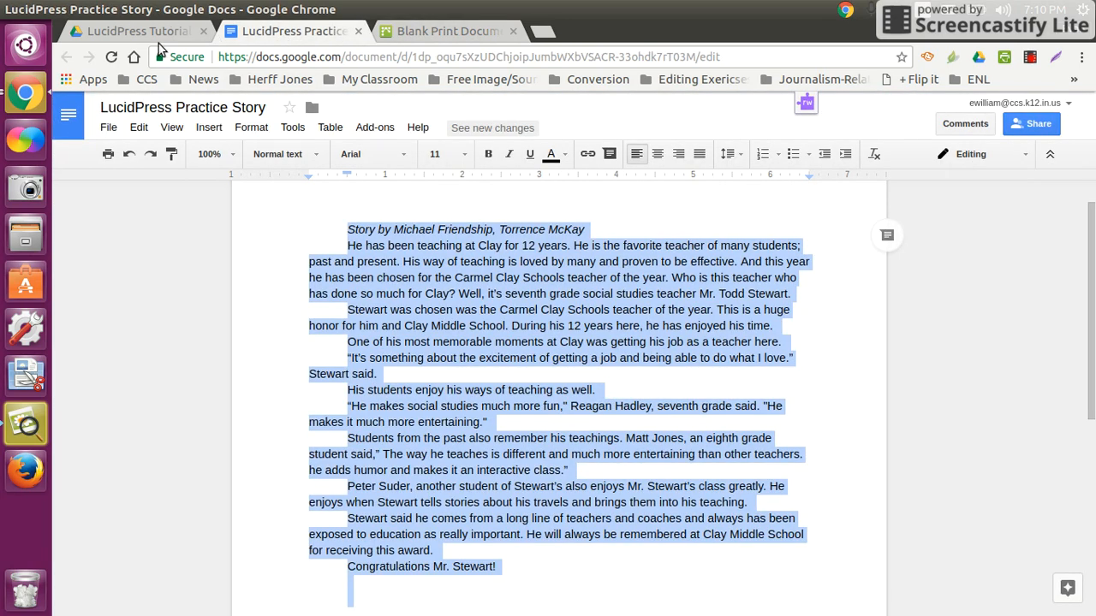
{"action": "left_click", "coordinate": [149, 35]}
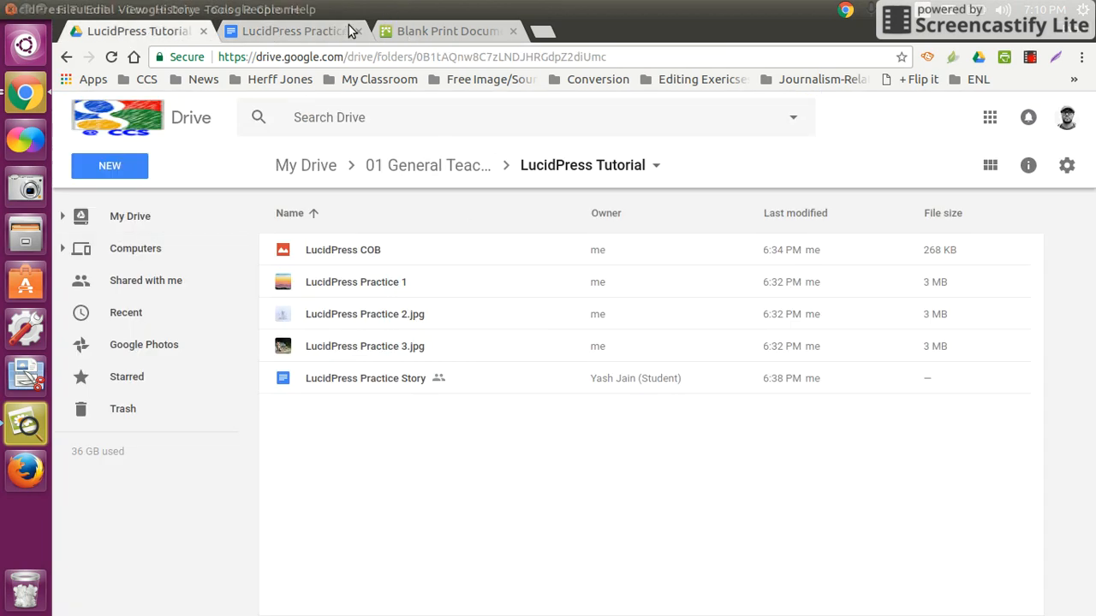
{"action": "key", "text": "ctrl+Tab"}
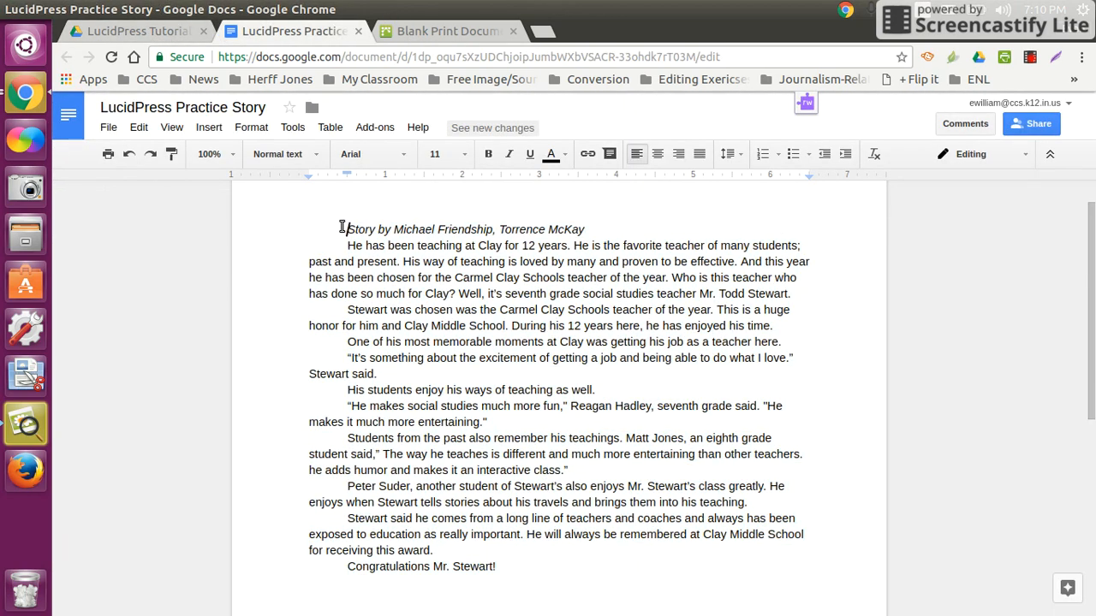
{"action": "key", "text": "ctrl+a"}
{"action": "left_click", "coordinate": [390, 295]}
{"action": "left_click_drag", "start_coordinate": [344, 231], "coordinate": [509, 563]}
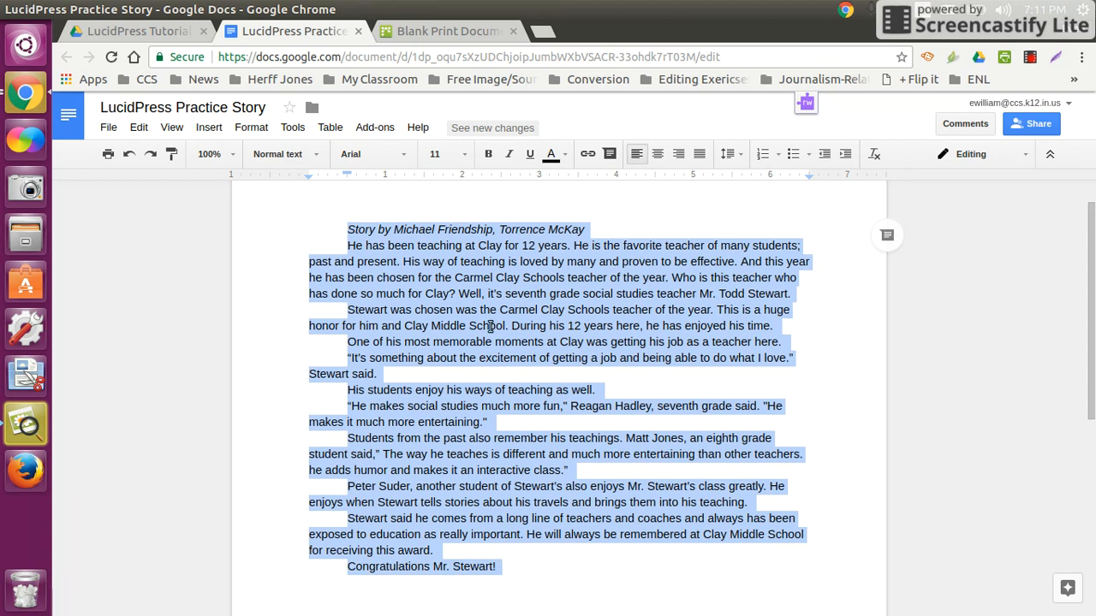
- Return to the Lucidpress document and paste the copied story into the blank text box beside the headline
{"action": "left_click", "coordinate": [403, 36]}
{"action": "left_click", "coordinate": [566, 285]}
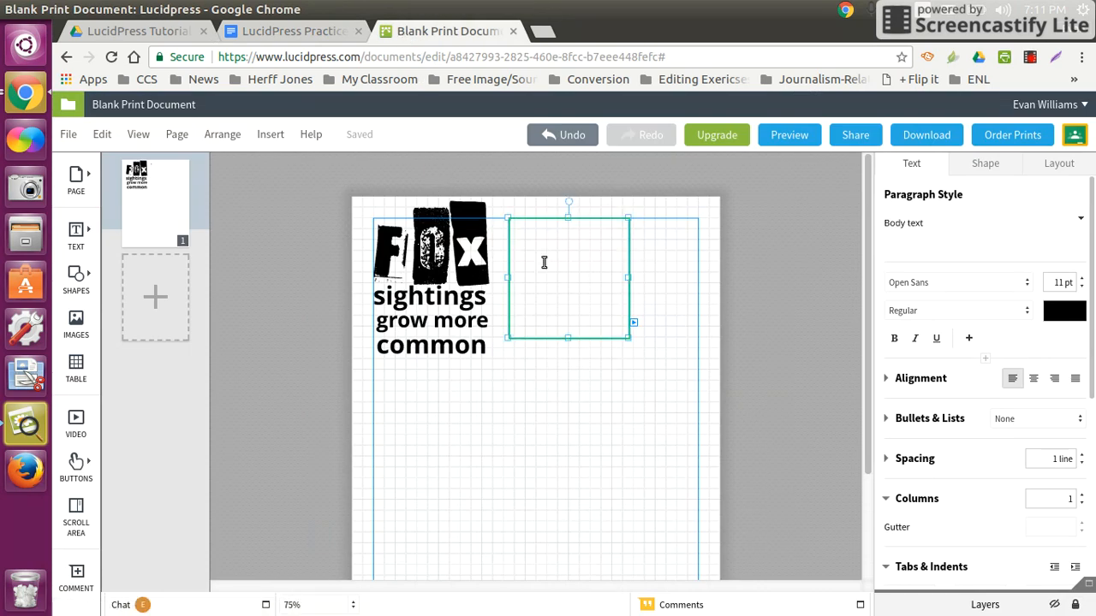
{"action": "key", "text": "ctrl+v"}
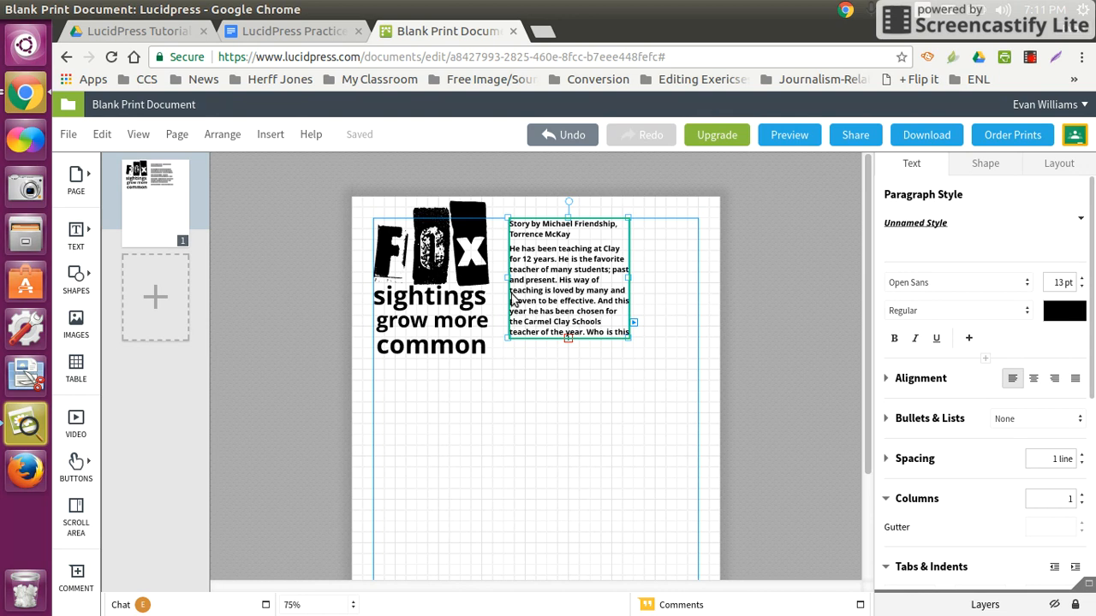
- Change the font of all the story text to Old Standard TT
{"action": "double_click", "coordinate": [578, 302]}
{"action": "key", "text": "ctrl+b"}
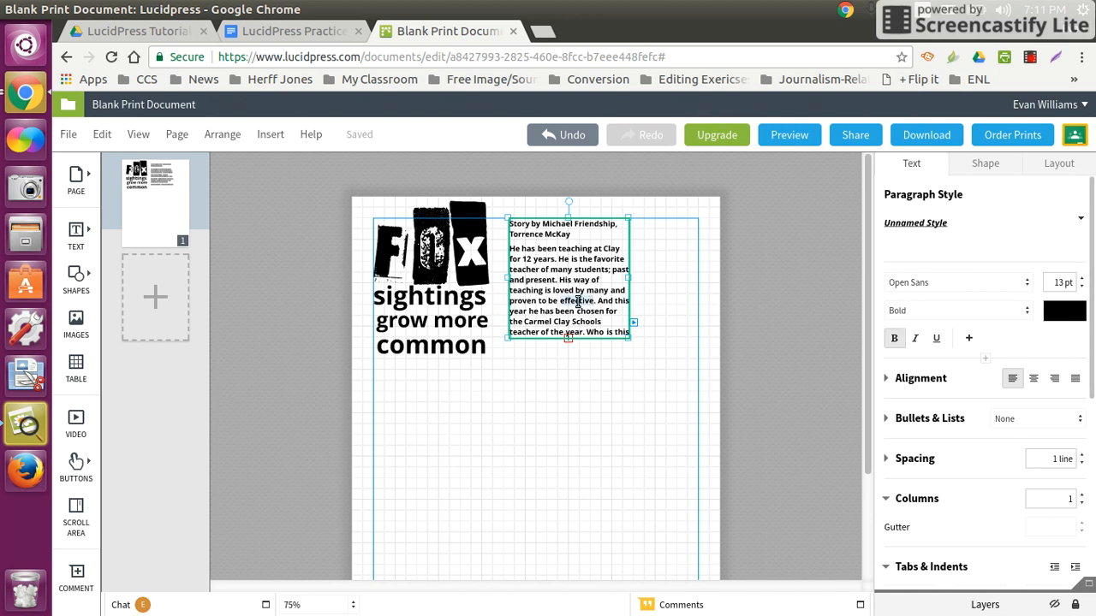
{"action": "key", "text": "ctrl+a"}
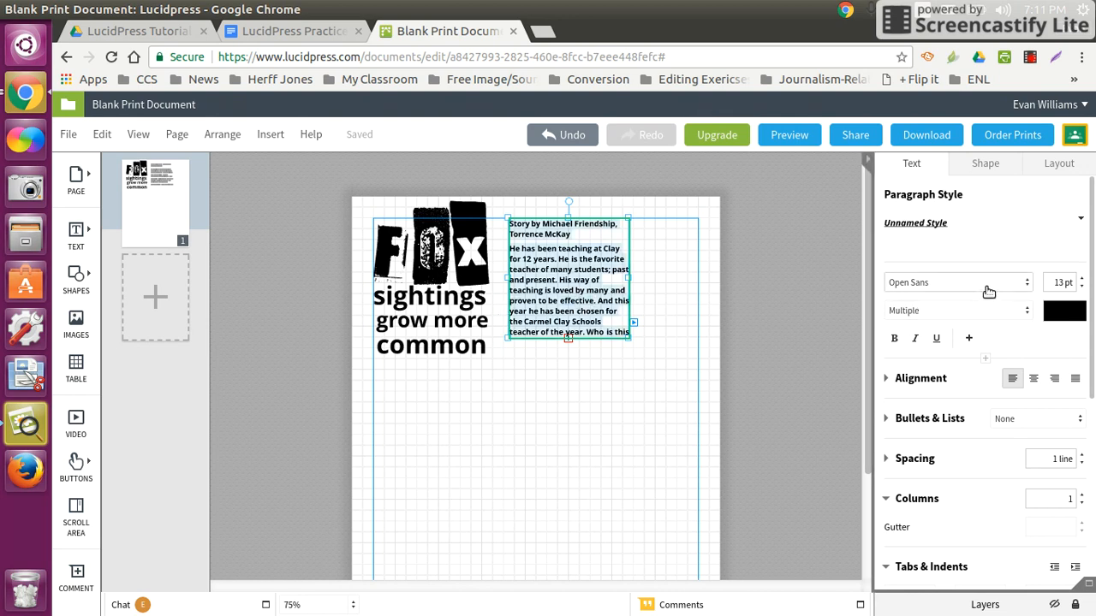
{"action": "left_click", "coordinate": [989, 292]}
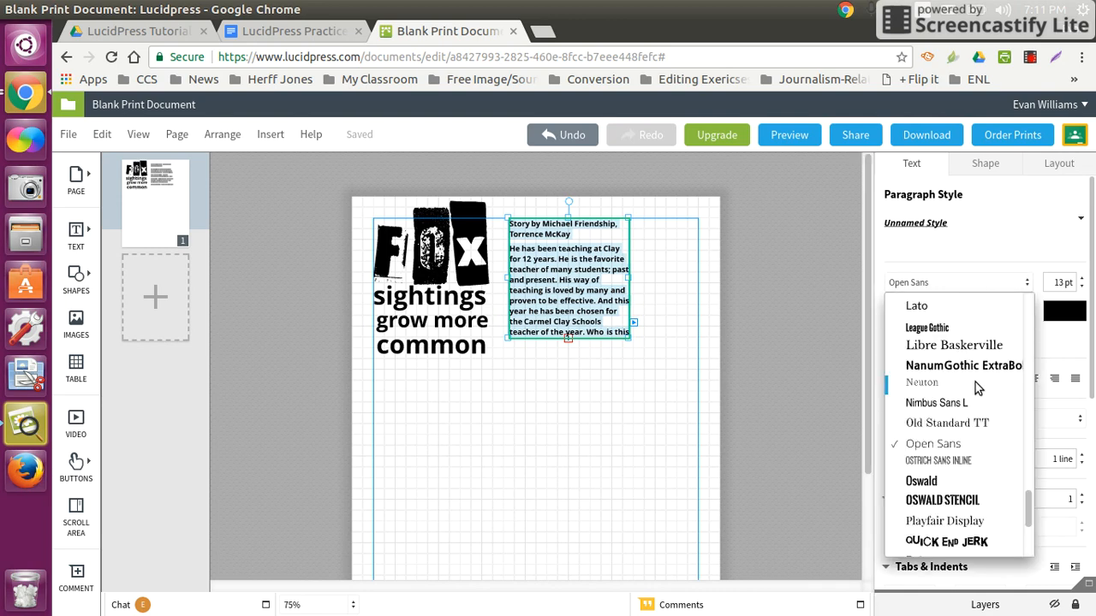
{"action": "left_click", "coordinate": [956, 424]}
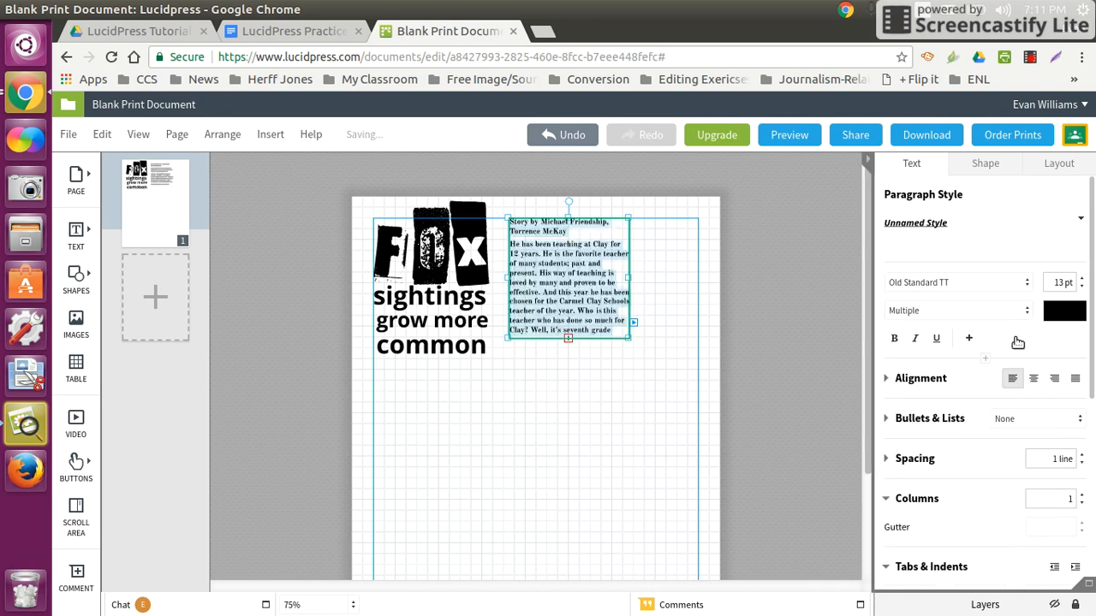
- Set the story text's font size to 9 pt and make all of it bold
{"action": "left_click", "coordinate": [1083, 279]}
{"action": "left_click", "coordinate": [1083, 280]}
{"action": "left_click", "coordinate": [1082, 287]}
{"action": "left_click", "coordinate": [1082, 286]}
{"action": "left_click", "coordinate": [1082, 287]}
{"action": "left_click", "coordinate": [1082, 288]}
{"action": "left_click", "coordinate": [1083, 288]}
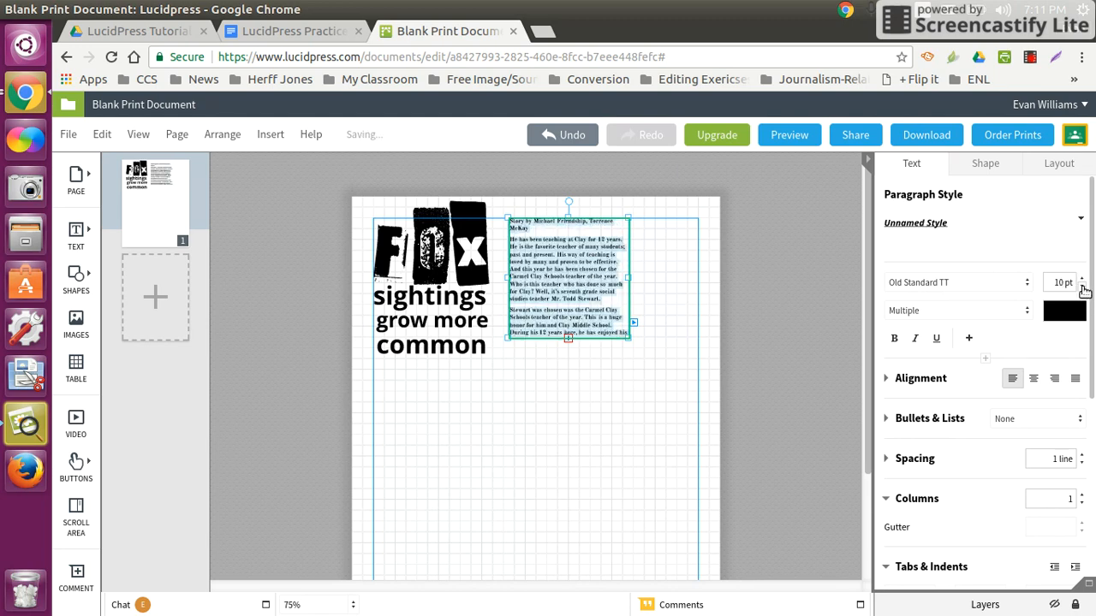
{"action": "left_click", "coordinate": [1082, 287]}
{"action": "left_click", "coordinate": [893, 338]}
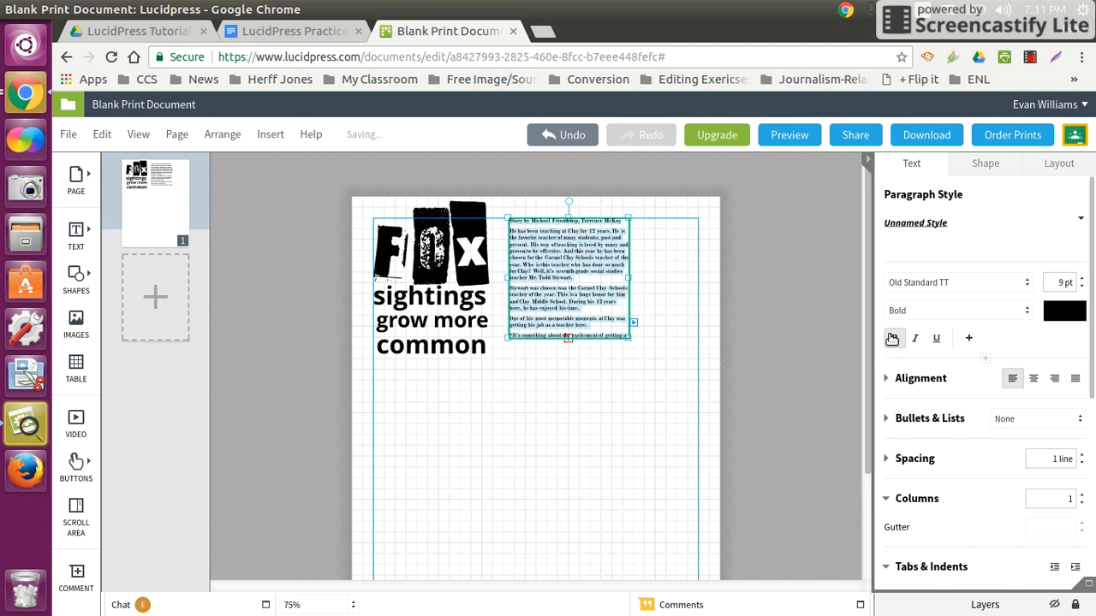
- Set the paragraph spacing of the story text to 0 in
{"action": "scroll", "coordinate": [892, 342], "scroll_direction": "down", "scroll_amount": 1}
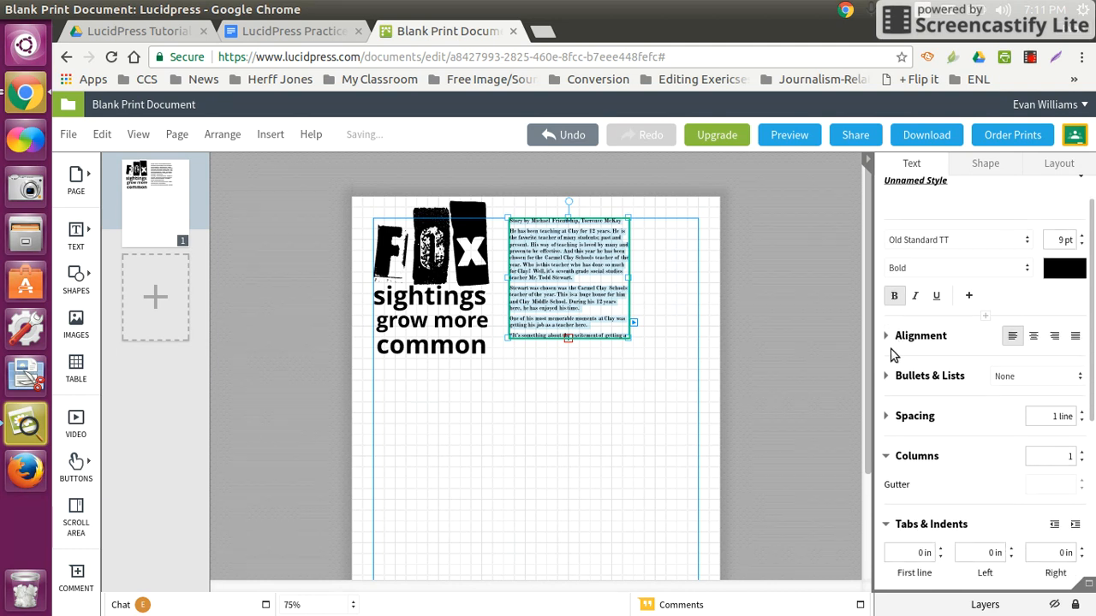
{"action": "left_click", "coordinate": [887, 420]}
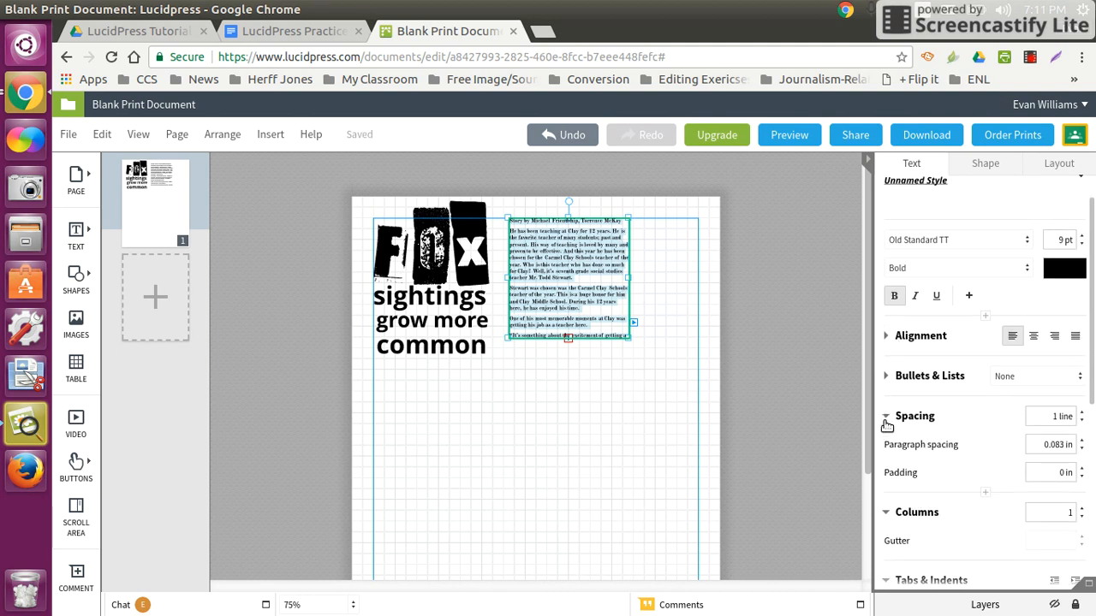
{"action": "left_click", "coordinate": [1065, 444]}
{"action": "type", "text": "0"}
{"action": "key", "text": "Return"}
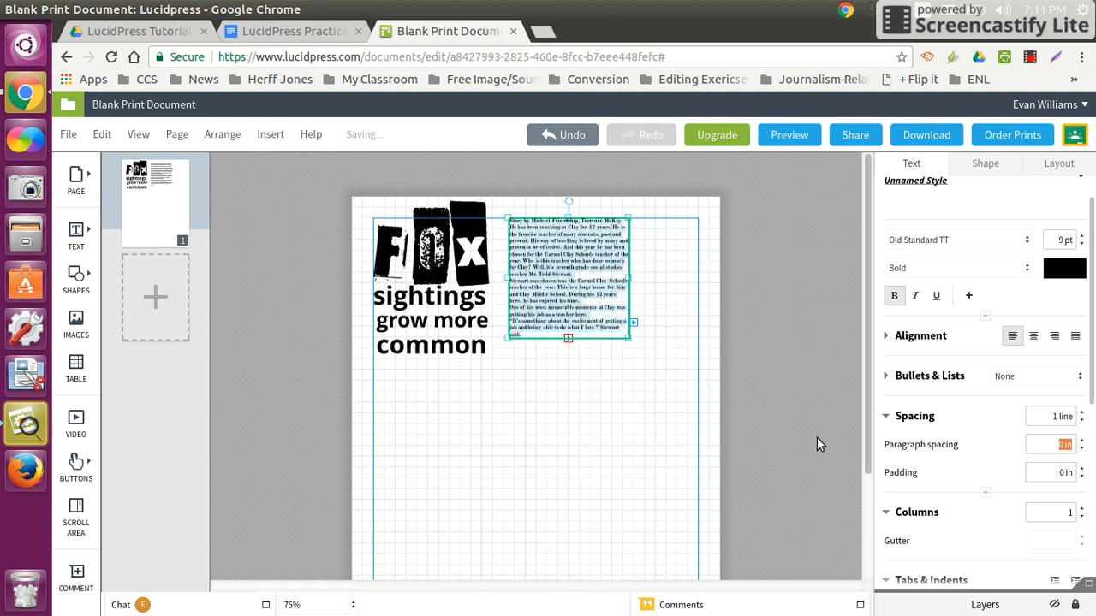
{"action": "left_click", "coordinate": [893, 418]}
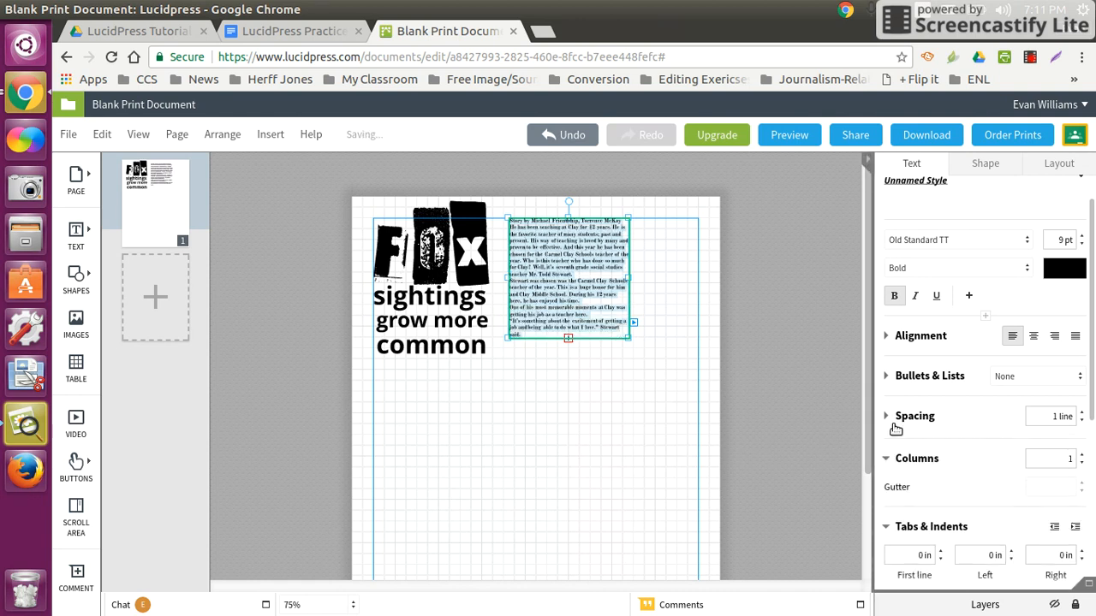
- Give the story paragraphs a first-line indent of 0.2 in and justify their alignment
{"action": "scroll", "coordinate": [888, 529], "scroll_direction": "down", "scroll_amount": 1}
{"action": "left_click", "coordinate": [905, 510]}
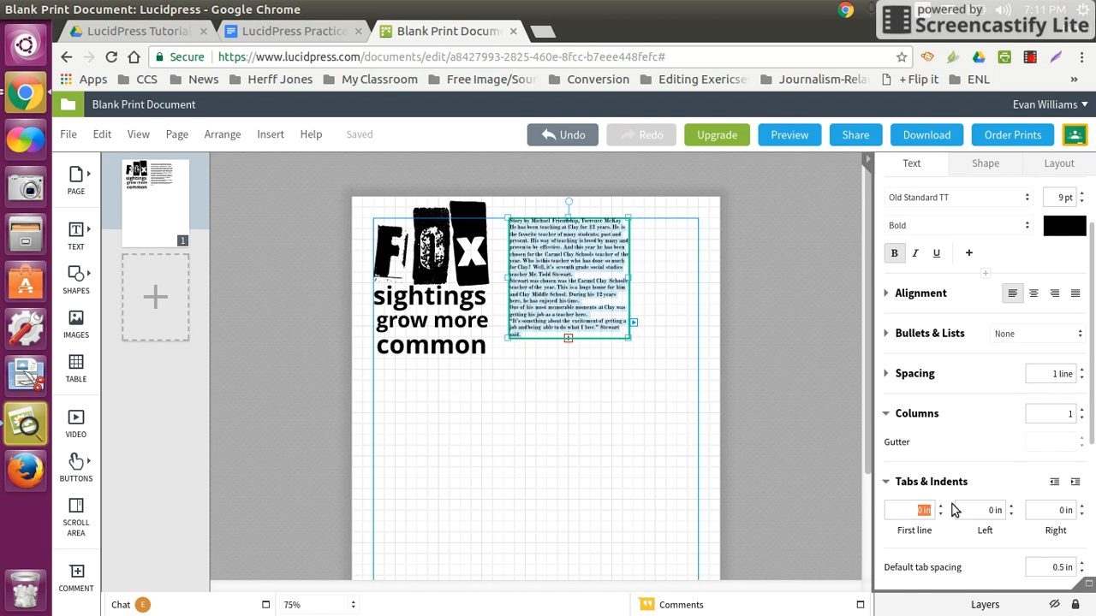
{"action": "key", "text": "BackSpace"}
{"action": "type", "text": ".2"}
{"action": "key", "text": "Return"}
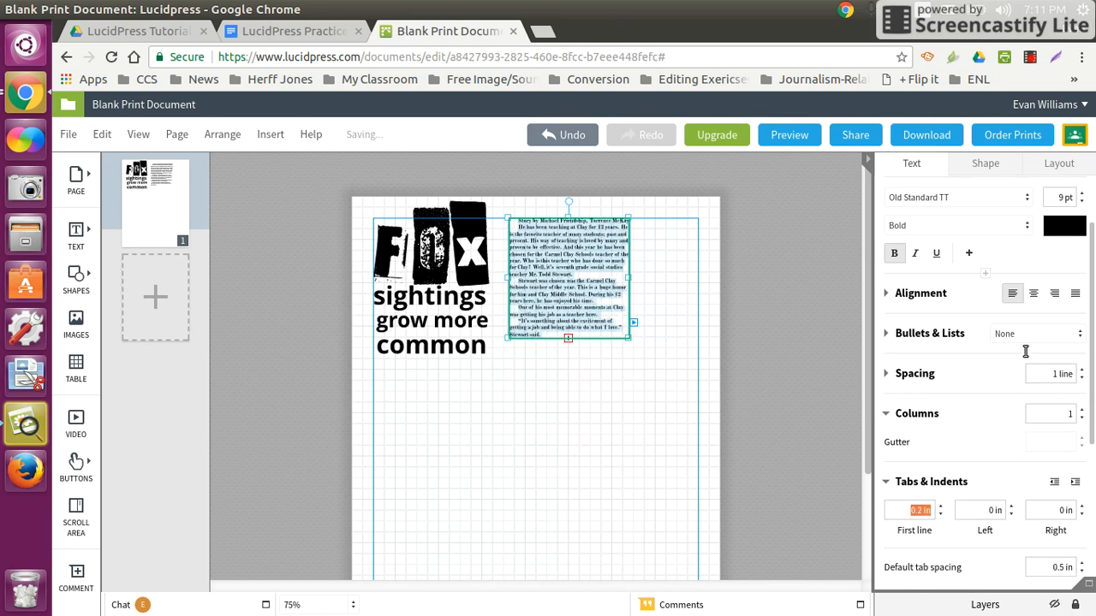
{"action": "left_click", "coordinate": [1076, 293]}
{"action": "left_click", "coordinate": [497, 477]}
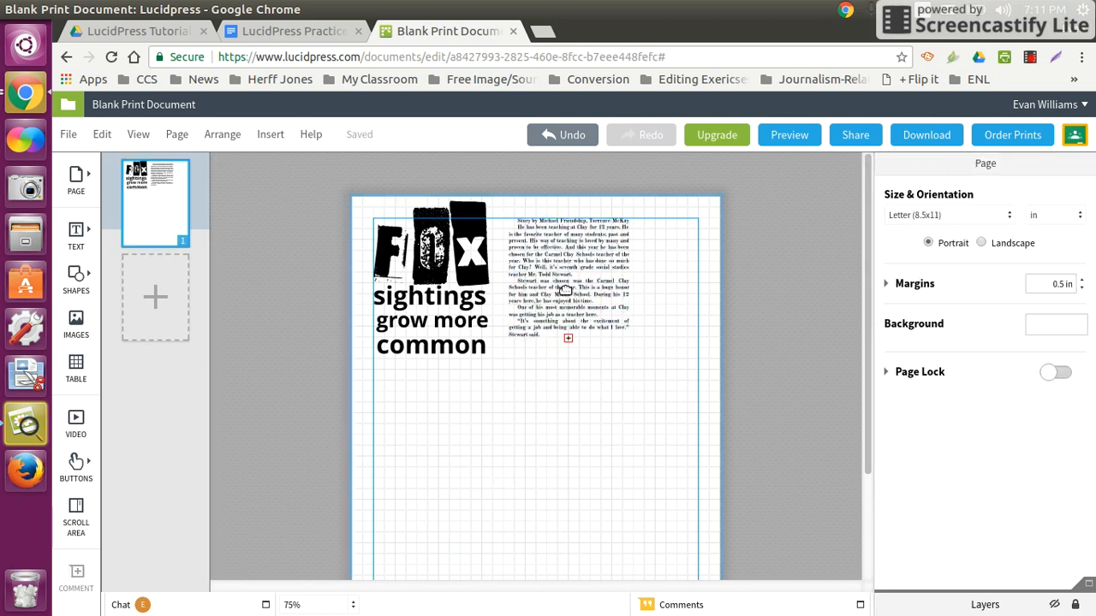
- Move the story text box directly below the headline, against the page's left margin
{"action": "left_click_drag", "start_coordinate": [579, 255], "coordinate": [421, 395]}
{"action": "left_click", "coordinate": [524, 398]}
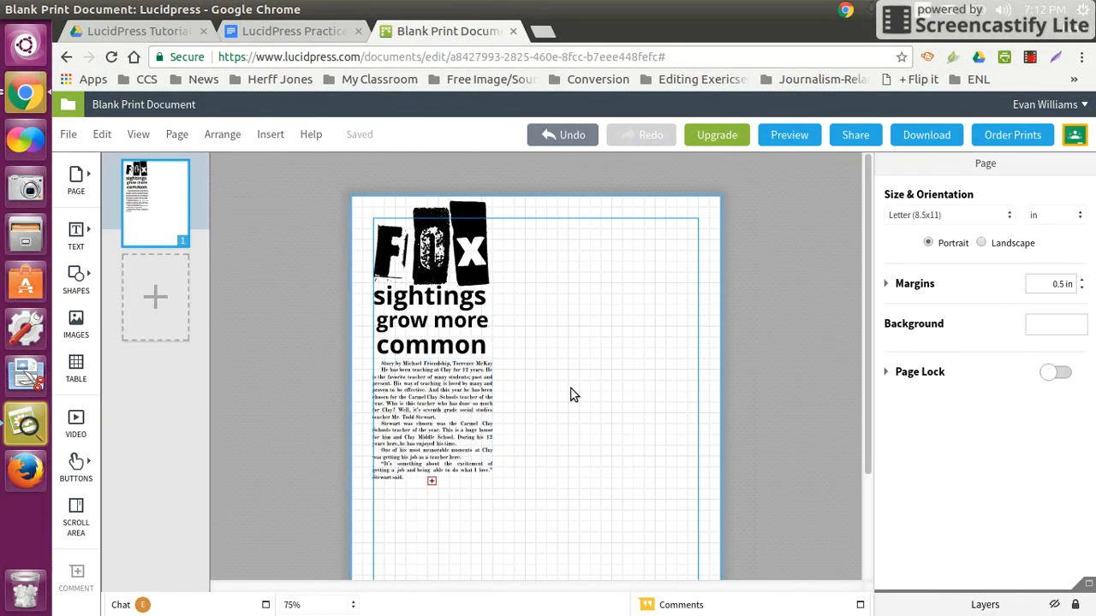
- Remove the bold formatting from all of the story text below the headline
{"action": "key", "text": "ctrl+equal"}
{"action": "key", "text": "ctrl+equal"}
{"action": "key", "text": "ctrl+equal"}
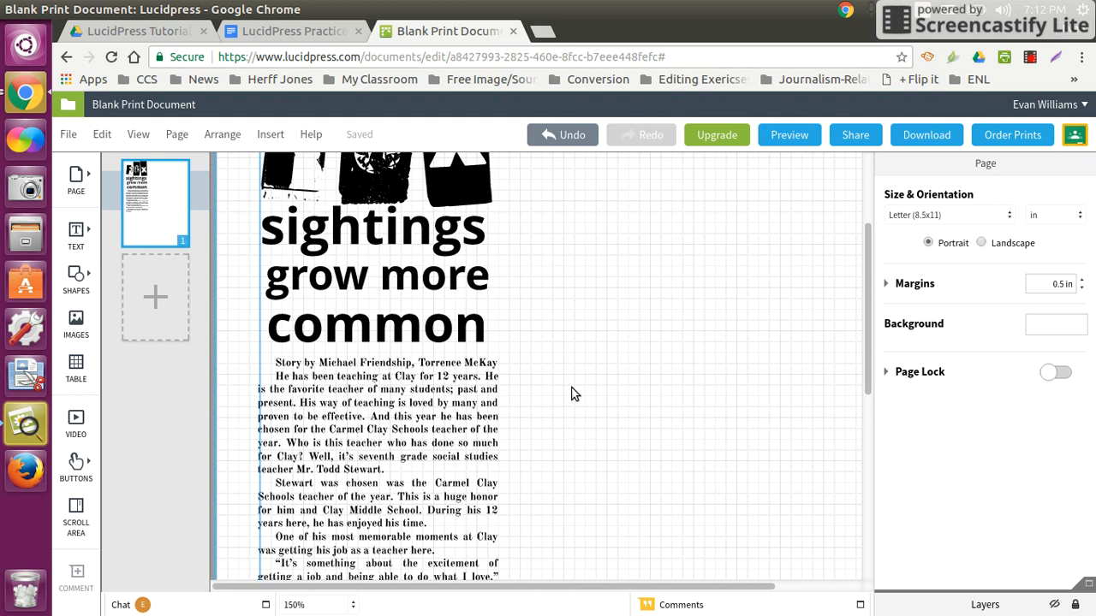
{"action": "double_click", "coordinate": [433, 402]}
{"action": "double_click", "coordinate": [433, 402]}
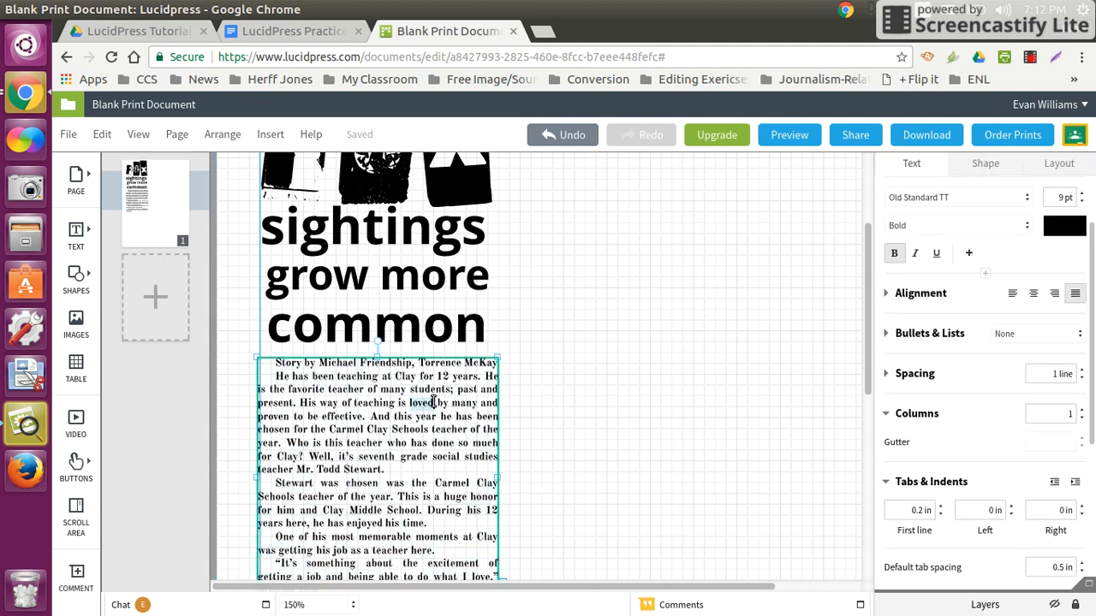
{"action": "key", "text": "ctrl+a"}
{"action": "scroll", "coordinate": [511, 391], "scroll_direction": "down", "scroll_amount": 2}
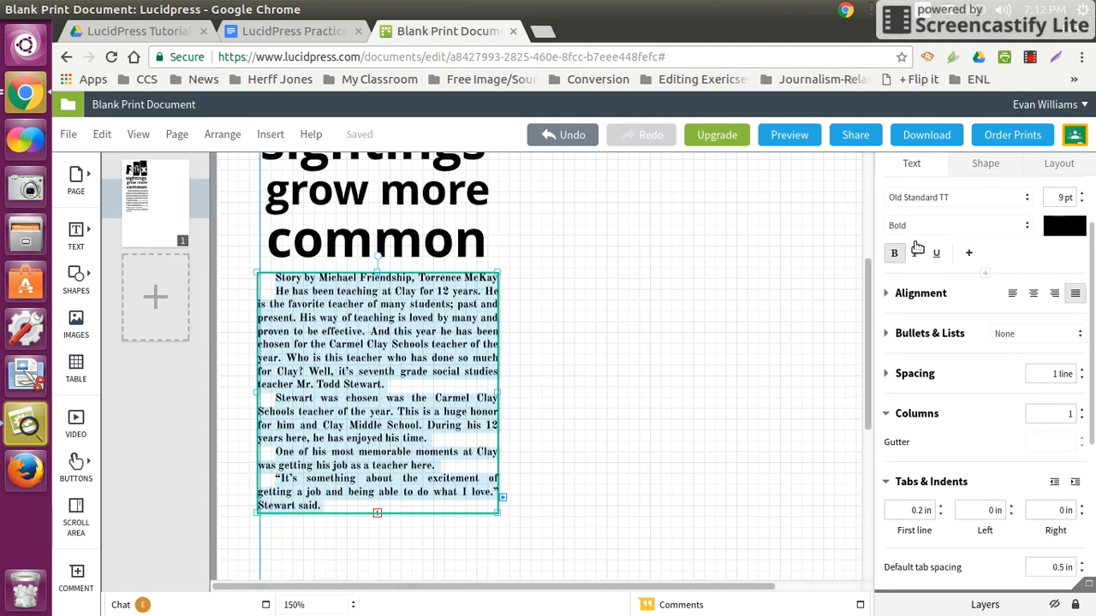
{"action": "left_click", "coordinate": [893, 252]}
{"action": "left_click", "coordinate": [606, 403]}
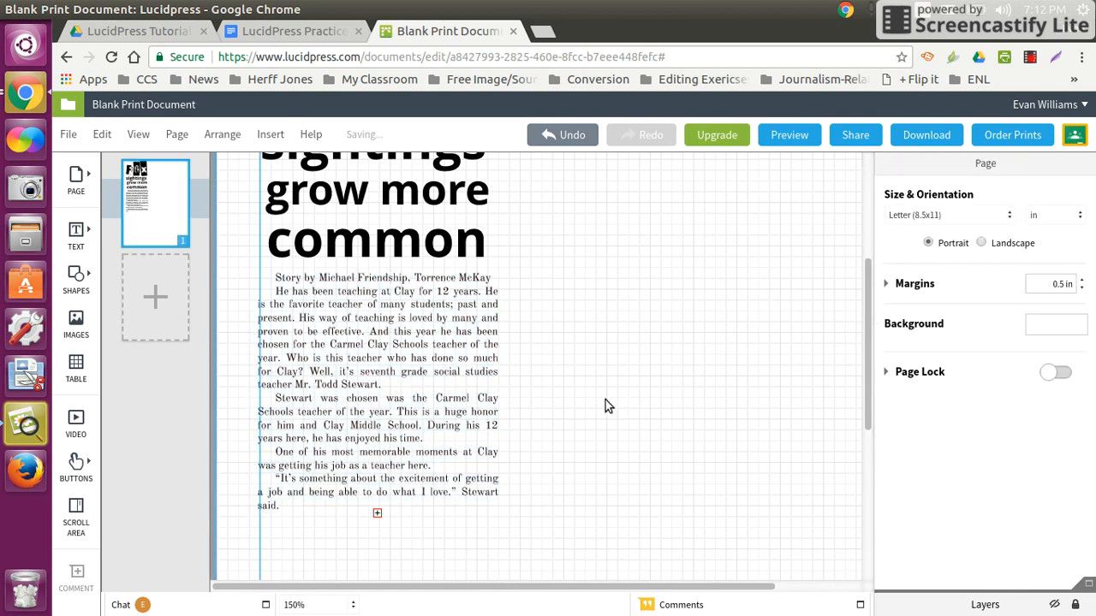
- Italicize the byline at the beginning of the story text
{"action": "scroll", "coordinate": [526, 384], "scroll_direction": "up", "scroll_amount": 1}
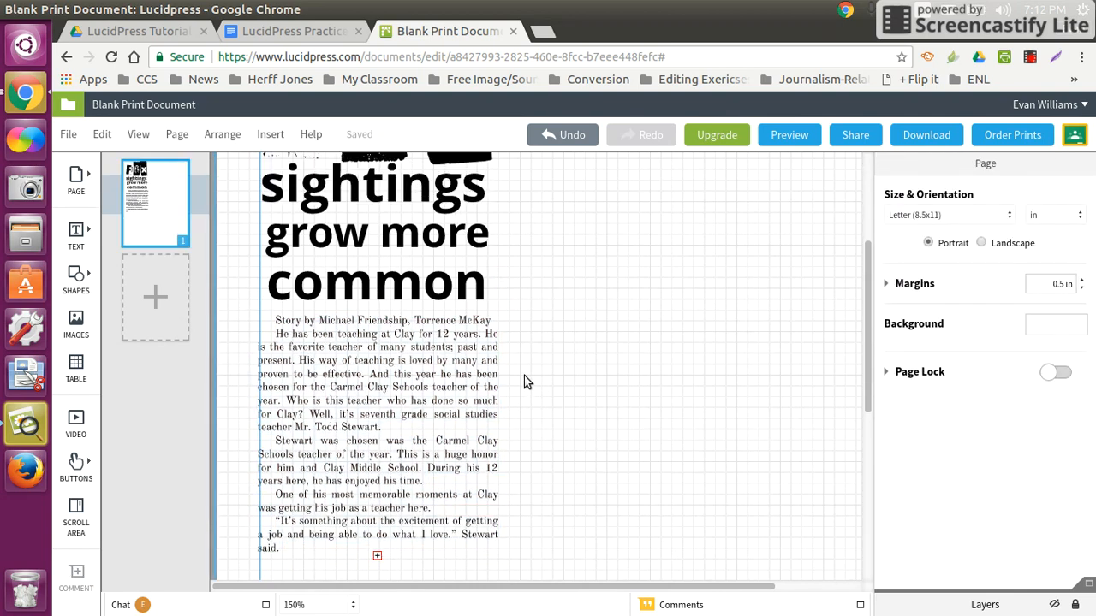
{"action": "double_click", "coordinate": [336, 327]}
{"action": "left_click", "coordinate": [291, 323]}
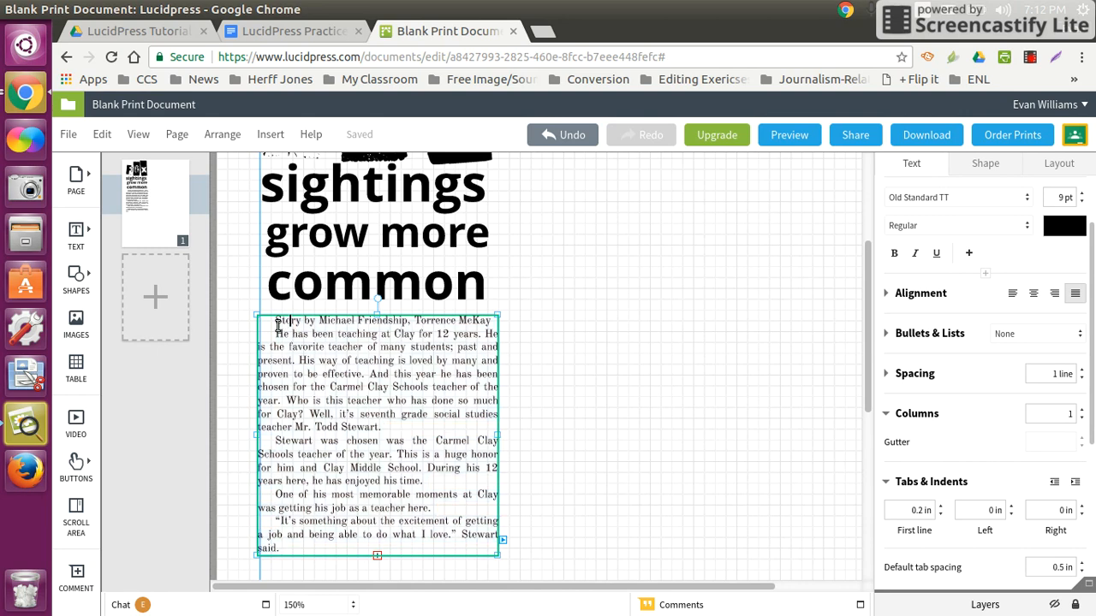
{"action": "left_click_drag", "start_coordinate": [270, 324], "coordinate": [501, 328]}
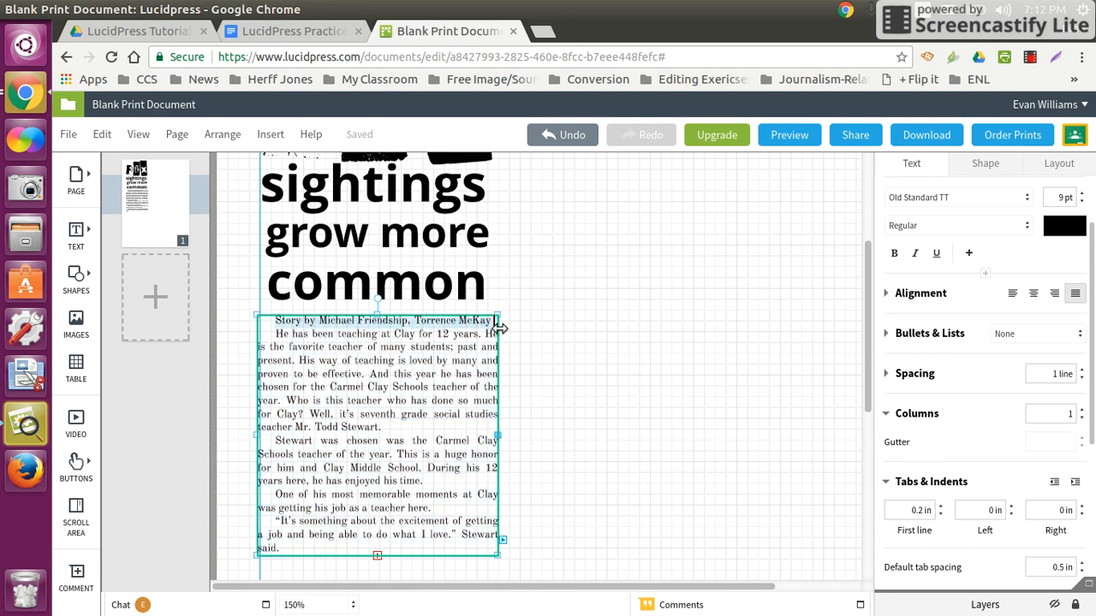
{"action": "left_click", "coordinate": [915, 254]}
{"action": "left_click", "coordinate": [652, 383]}
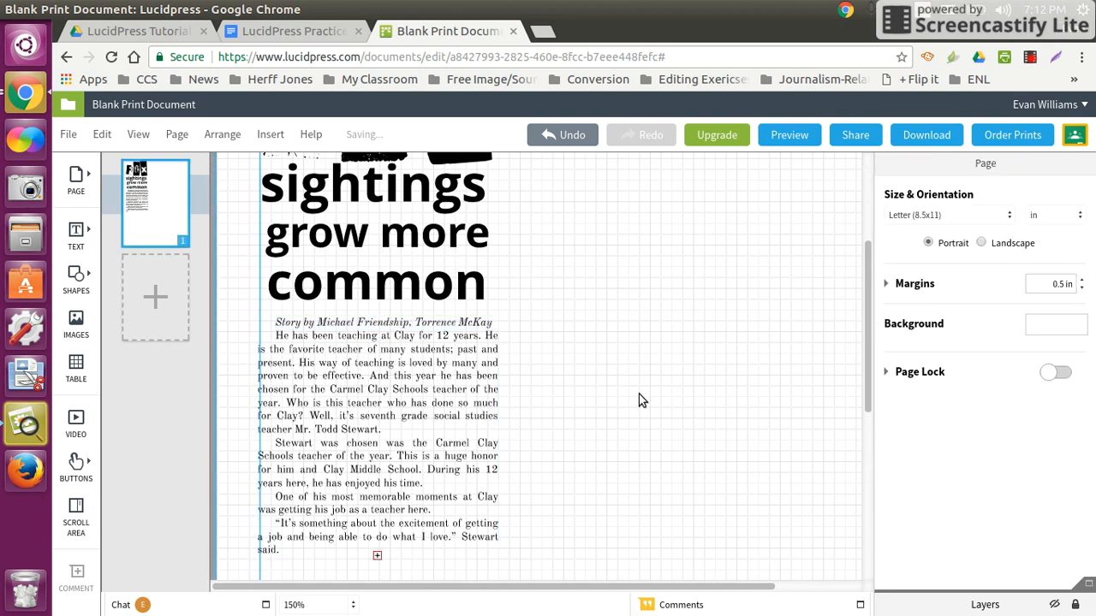
{"action": "scroll", "coordinate": [387, 438], "scroll_direction": "down", "scroll_amount": 2}
{"action": "scroll", "coordinate": [385, 447], "scroll_direction": "up", "scroll_amount": 3}
{"action": "scroll", "coordinate": [385, 447], "scroll_direction": "down", "scroll_amount": 3}
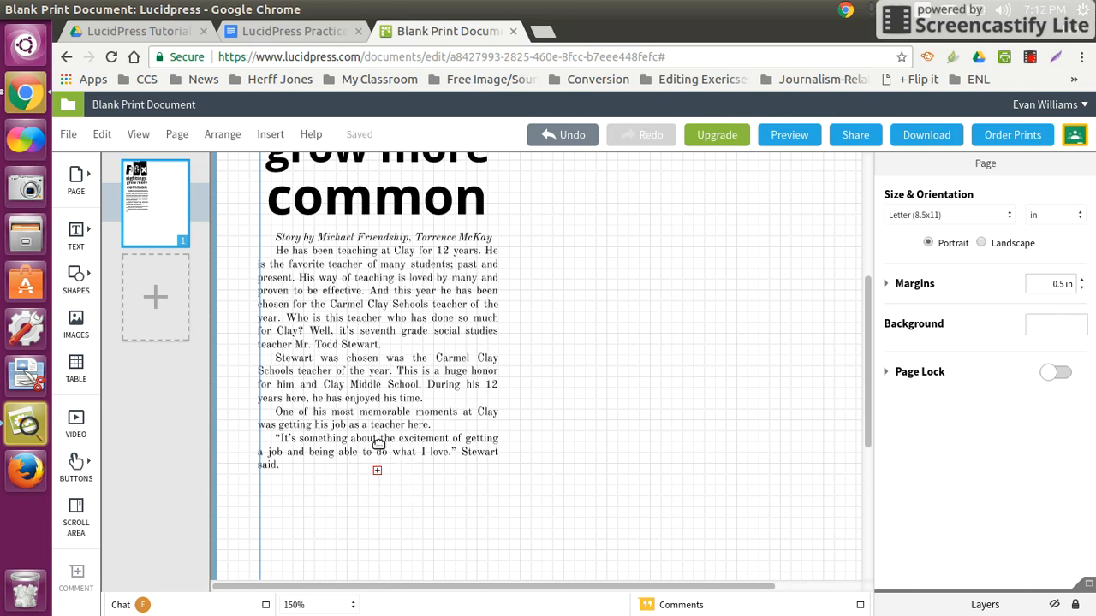
{"action": "scroll", "coordinate": [574, 448], "scroll_direction": "up", "scroll_amount": 3}
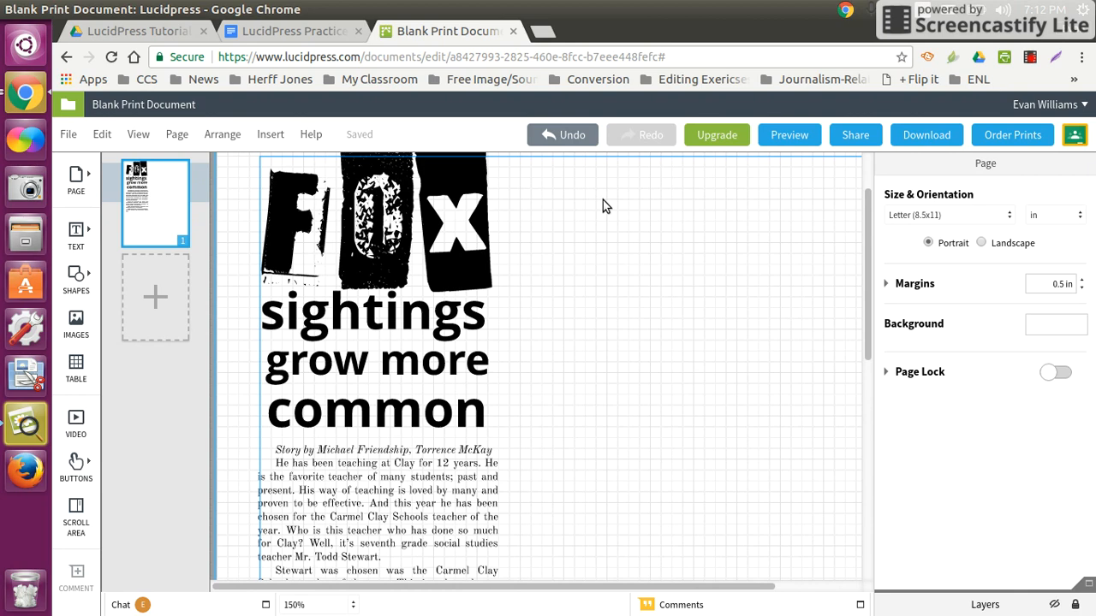
{"action": "scroll", "coordinate": [600, 210], "scroll_direction": "down", "scroll_amount": 1}
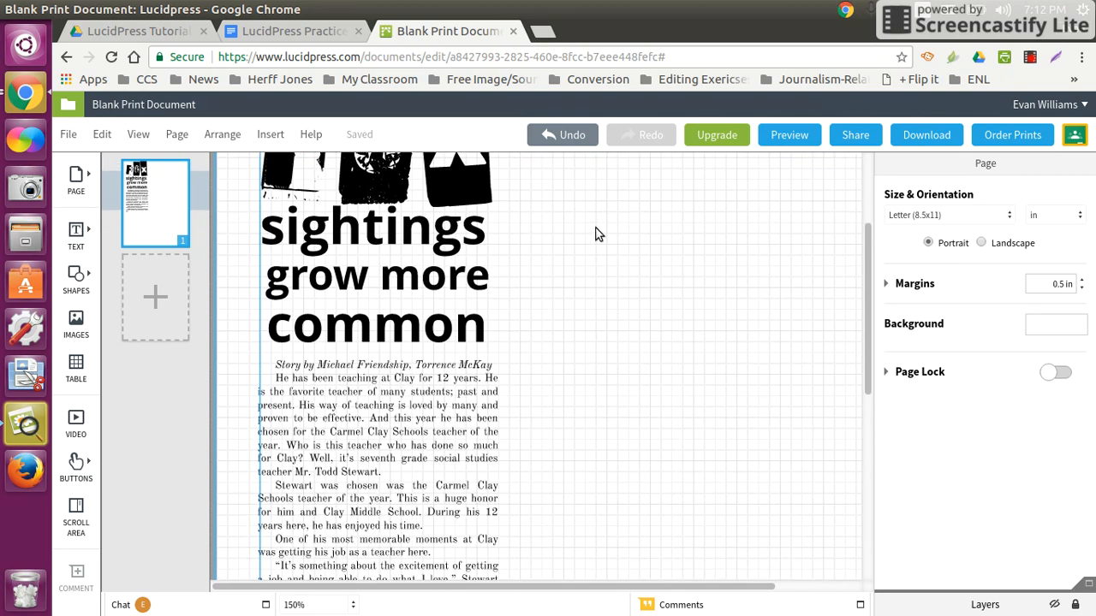
- Add a blank body text box beside the Fox headline, aligned with the page's top margin
{"action": "left_click", "coordinate": [76, 233]}
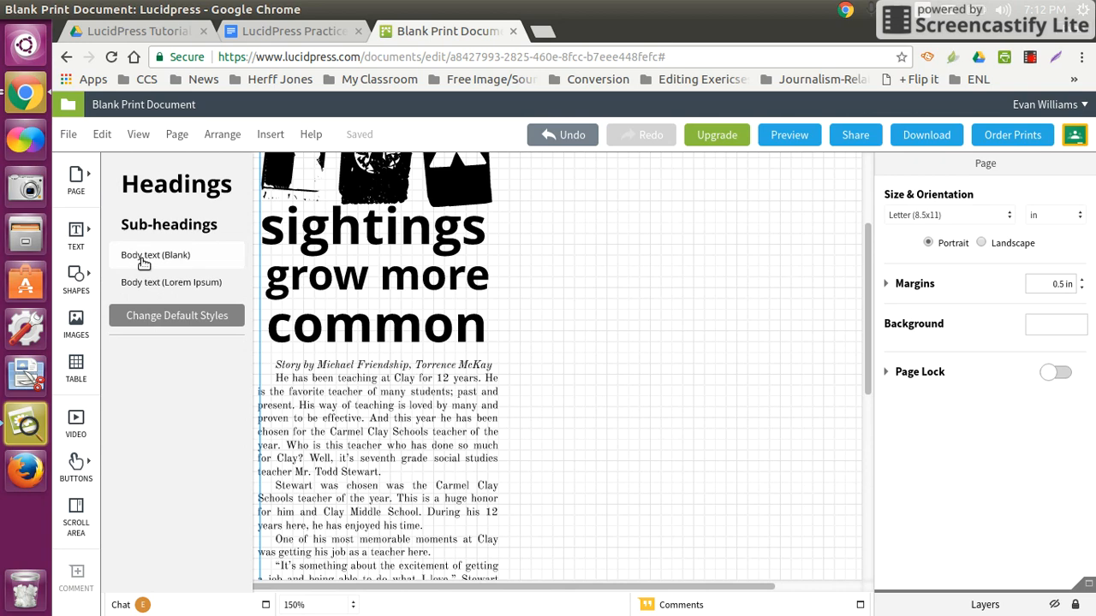
{"action": "left_click_drag", "start_coordinate": [144, 263], "coordinate": [438, 329]}
{"action": "left_click", "coordinate": [698, 345]}
{"action": "left_click_drag", "start_coordinate": [516, 330], "coordinate": [592, 243]}
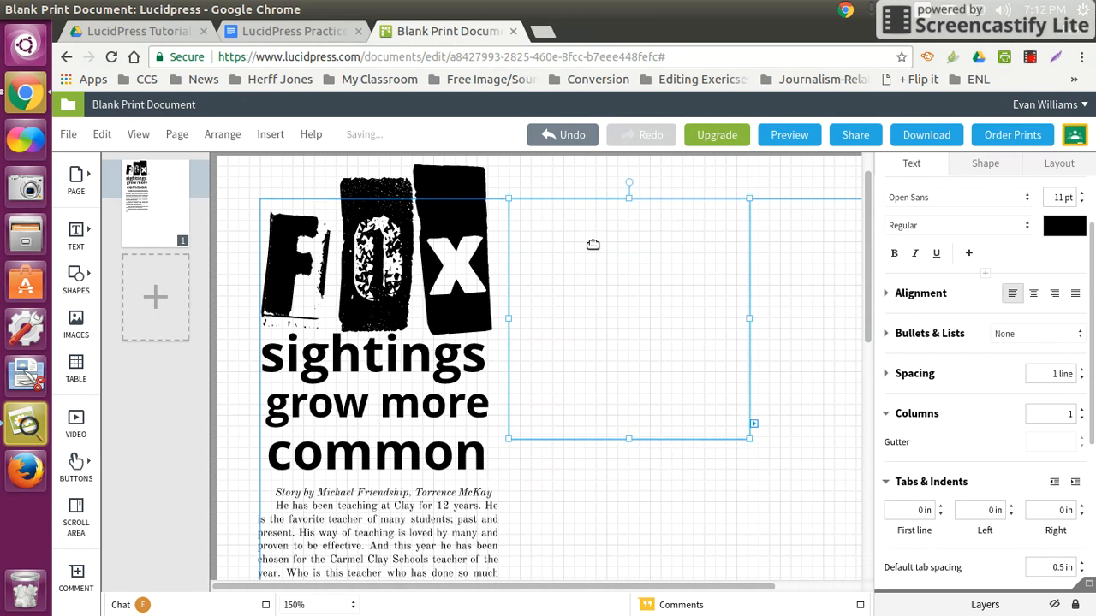
- Move the empty text box down around the story and return it to the top margin beside the headline
{"action": "scroll", "coordinate": [591, 257], "scroll_direction": "down", "scroll_amount": 2}
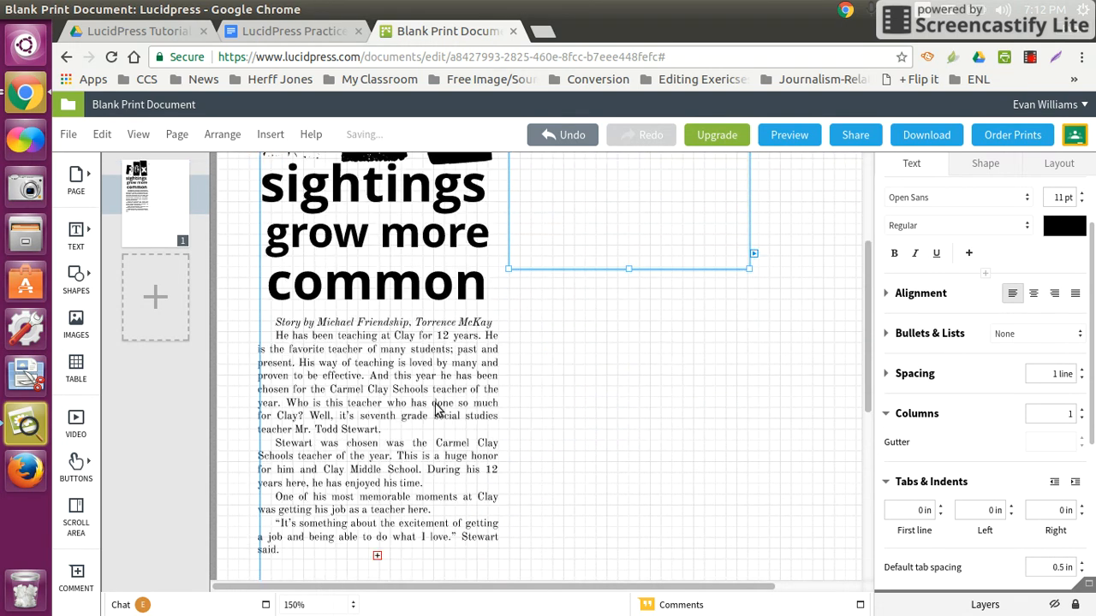
{"action": "left_click_drag", "start_coordinate": [557, 208], "coordinate": [385, 505]}
{"action": "left_click", "coordinate": [591, 481]}
{"action": "left_click_drag", "start_coordinate": [413, 433], "coordinate": [725, 331]}
{"action": "scroll", "coordinate": [650, 345], "scroll_direction": "up", "scroll_amount": 2}
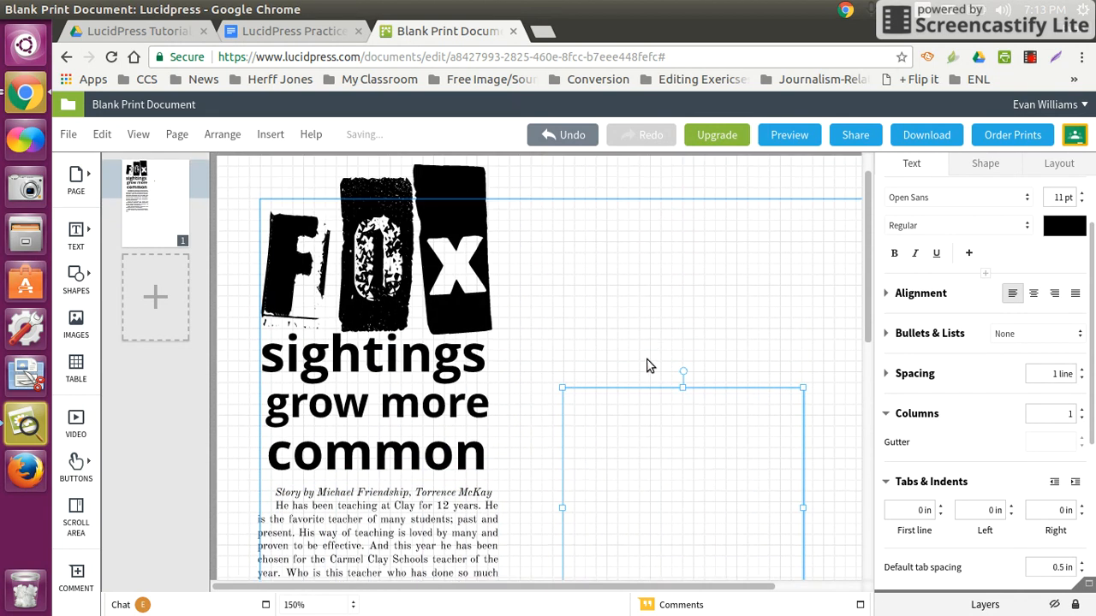
{"action": "left_click_drag", "start_coordinate": [617, 385], "coordinate": [560, 227]}
{"action": "scroll", "coordinate": [580, 211], "scroll_direction": "up", "scroll_amount": 1}
- Link the story text box to the empty text box so the overflow text continues there
{"action": "scroll", "coordinate": [599, 368], "scroll_direction": "down", "scroll_amount": 4}
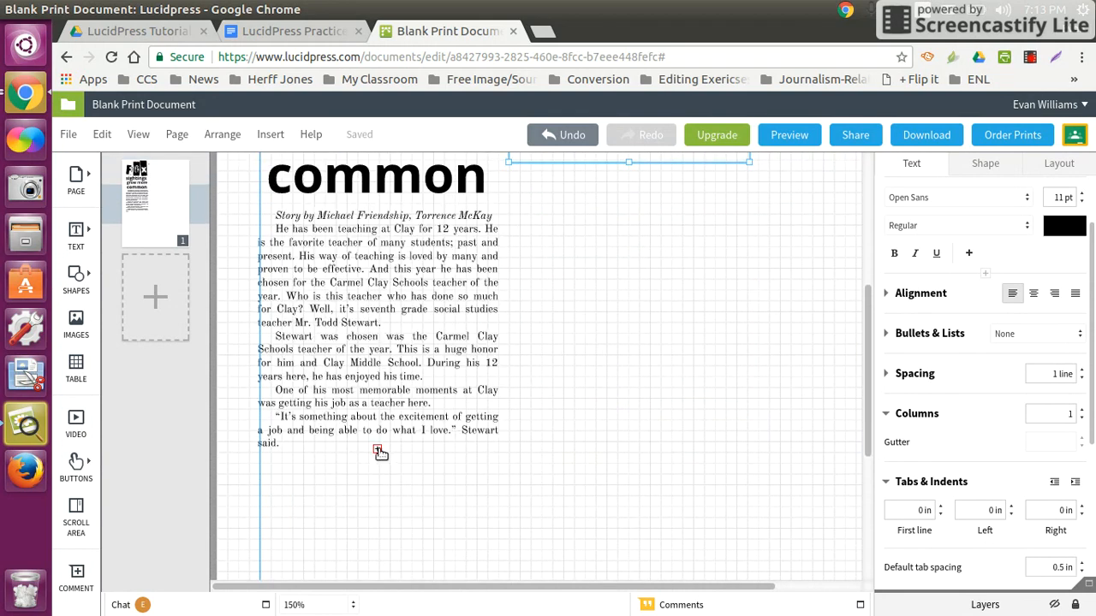
{"action": "left_click", "coordinate": [393, 317]}
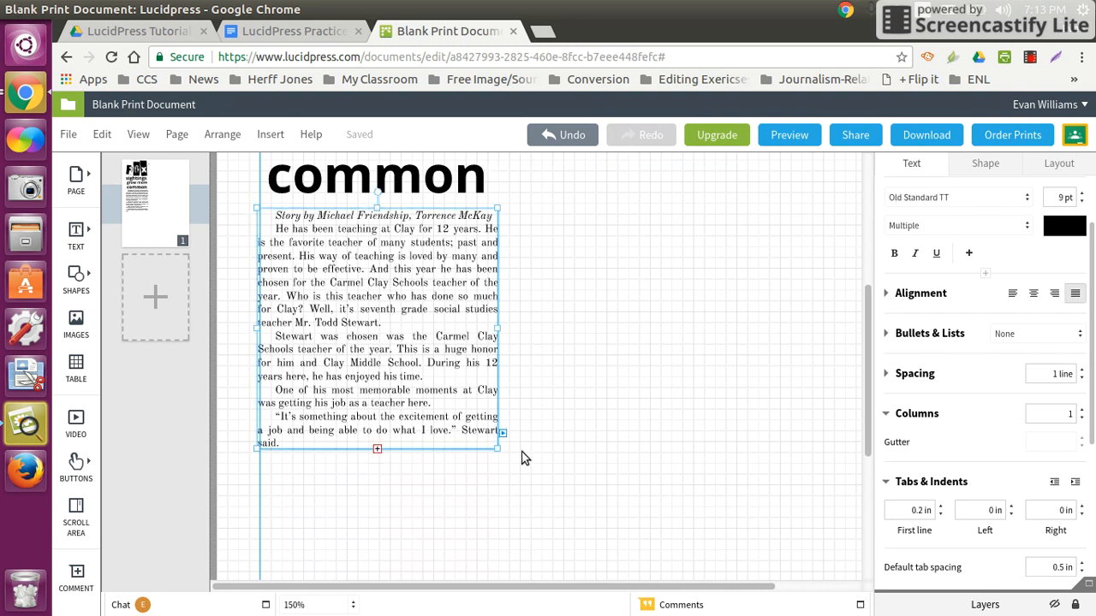
{"action": "left_click", "coordinate": [504, 432]}
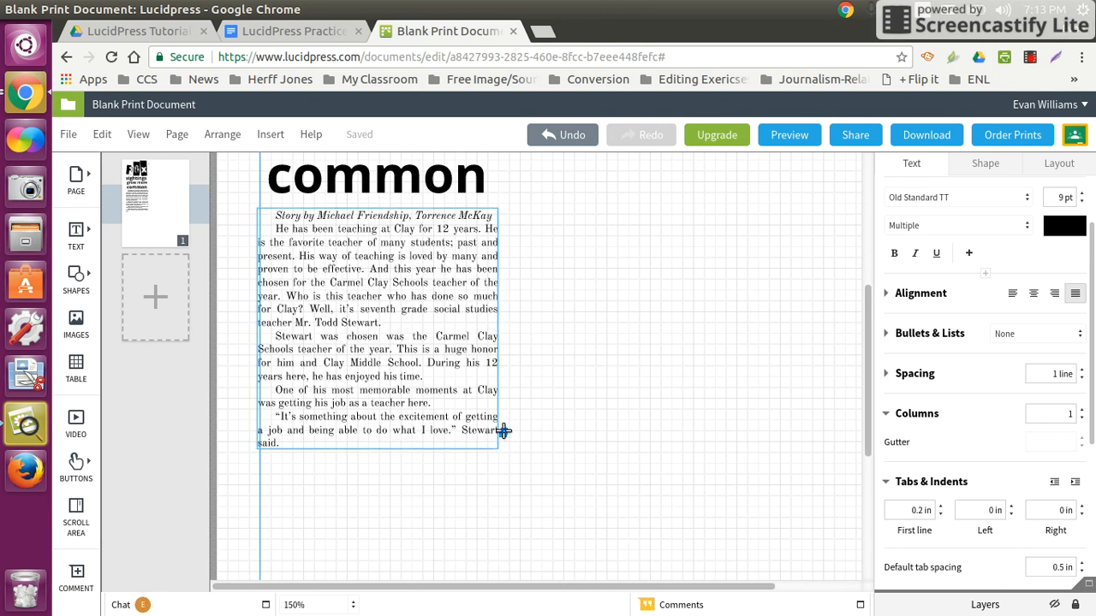
{"action": "scroll", "coordinate": [505, 432], "scroll_direction": "up", "scroll_amount": 3}
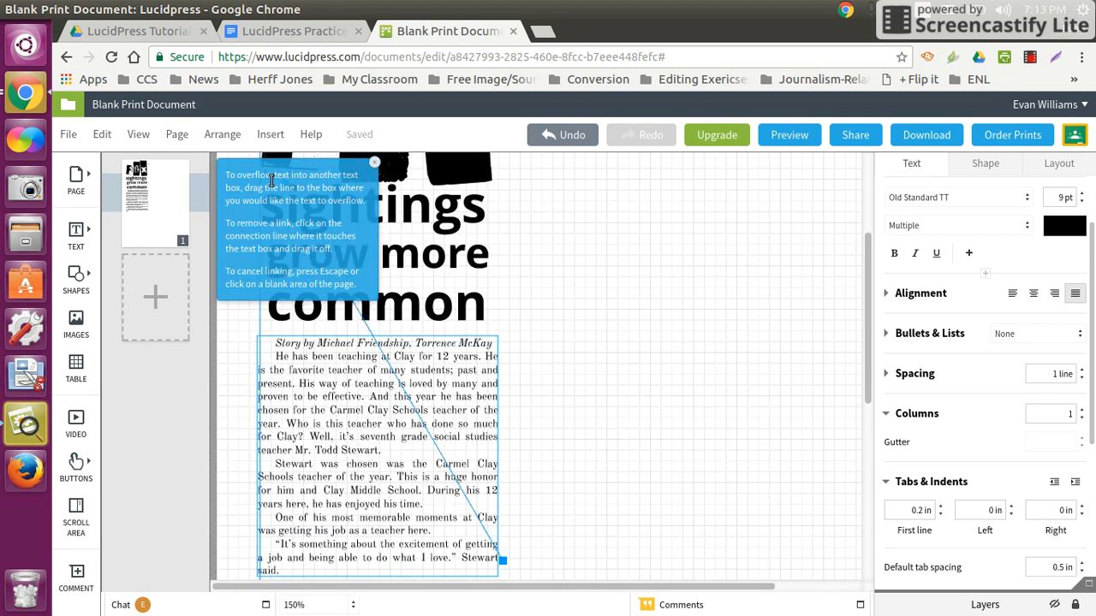
{"action": "scroll", "coordinate": [507, 305], "scroll_direction": "up", "scroll_amount": 2}
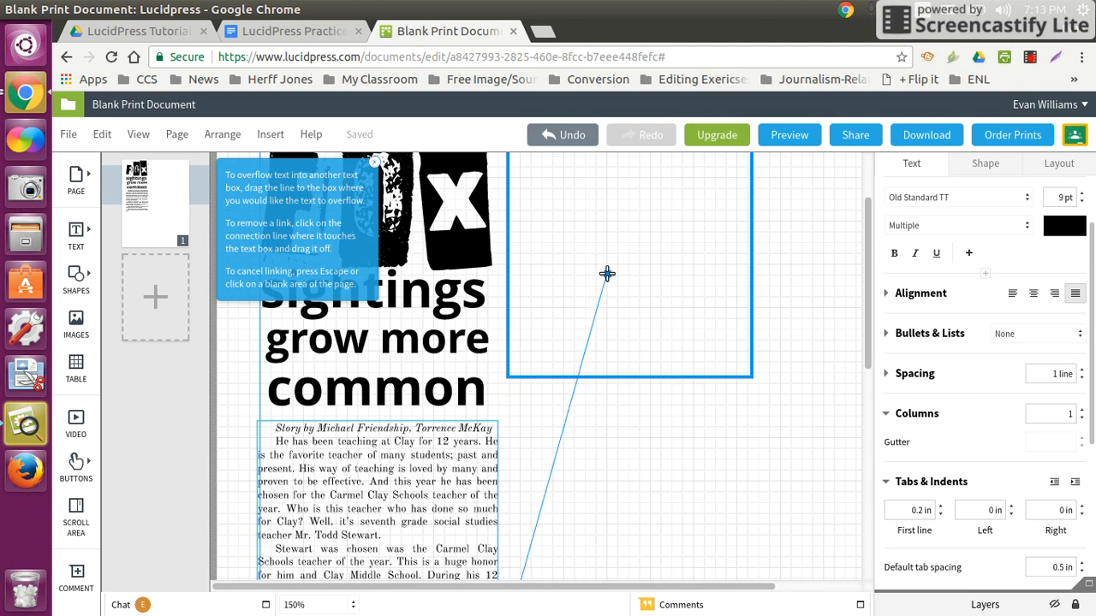
{"action": "scroll", "coordinate": [607, 274], "scroll_direction": "up", "scroll_amount": 2}
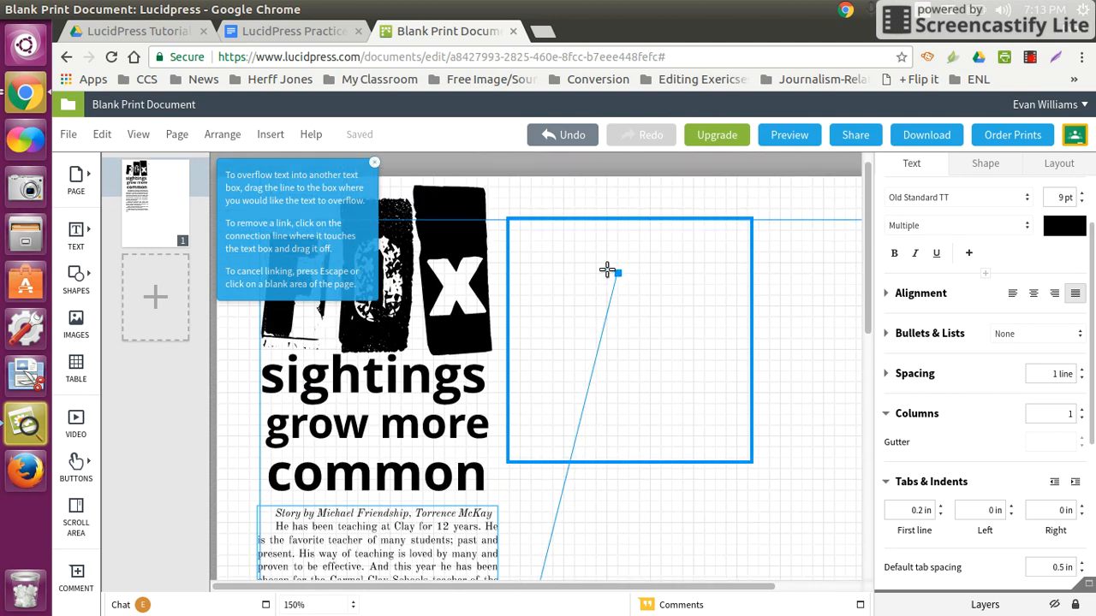
{"action": "left_click", "coordinate": [634, 325]}
- Extend the second story text box downward to fit the rest of the story
{"action": "scroll", "coordinate": [556, 368], "scroll_direction": "down", "scroll_amount": 6}
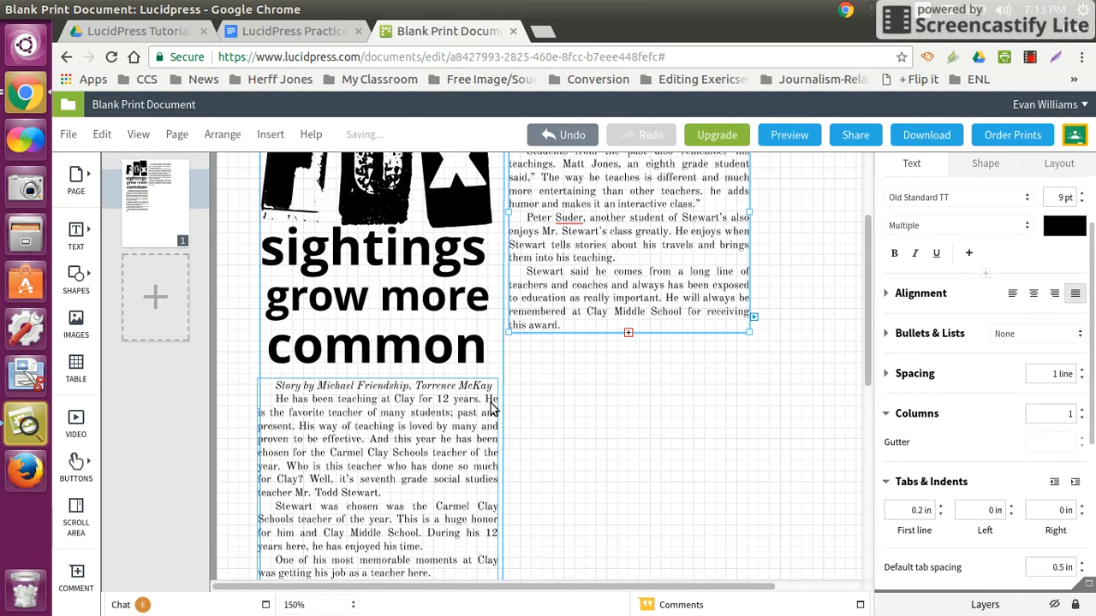
{"action": "scroll", "coordinate": [463, 433], "scroll_direction": "up", "scroll_amount": 3}
{"action": "left_click", "coordinate": [630, 334]}
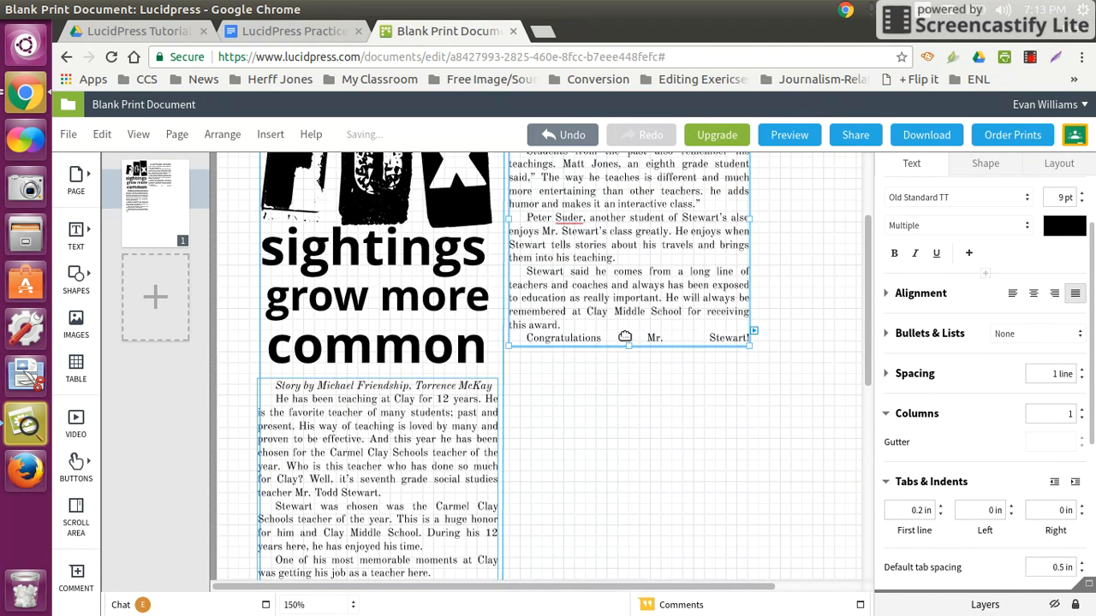
{"action": "left_click_drag", "start_coordinate": [633, 346], "coordinate": [631, 374]}
- Join the closing "Congratulations" line to the preceding paragraph and split it back into its own paragraph
{"action": "left_click", "coordinate": [532, 350]}
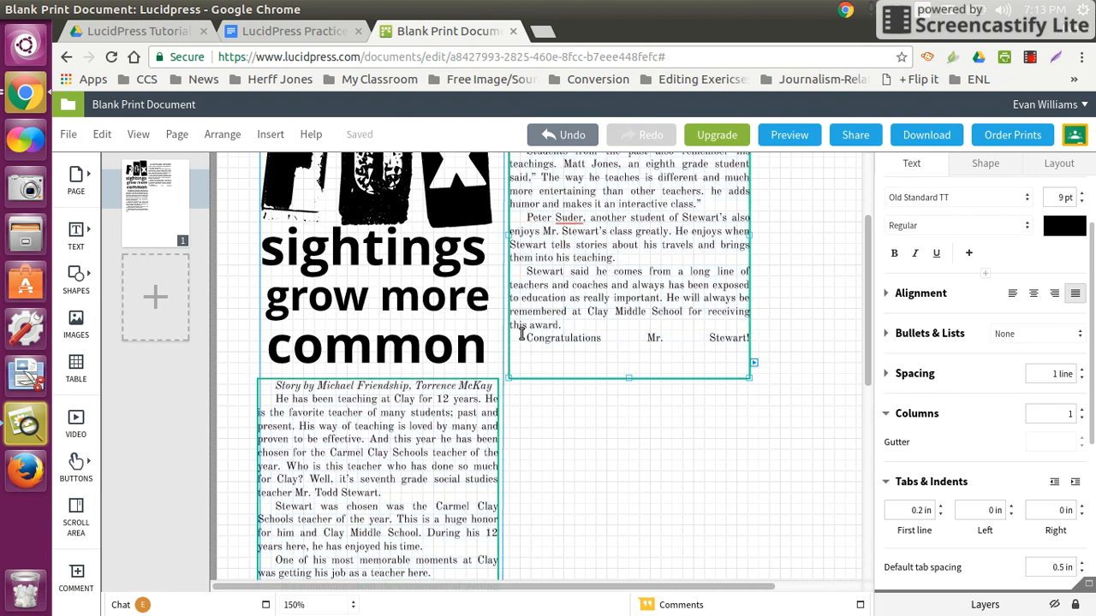
{"action": "key", "text": "BackSpace"}
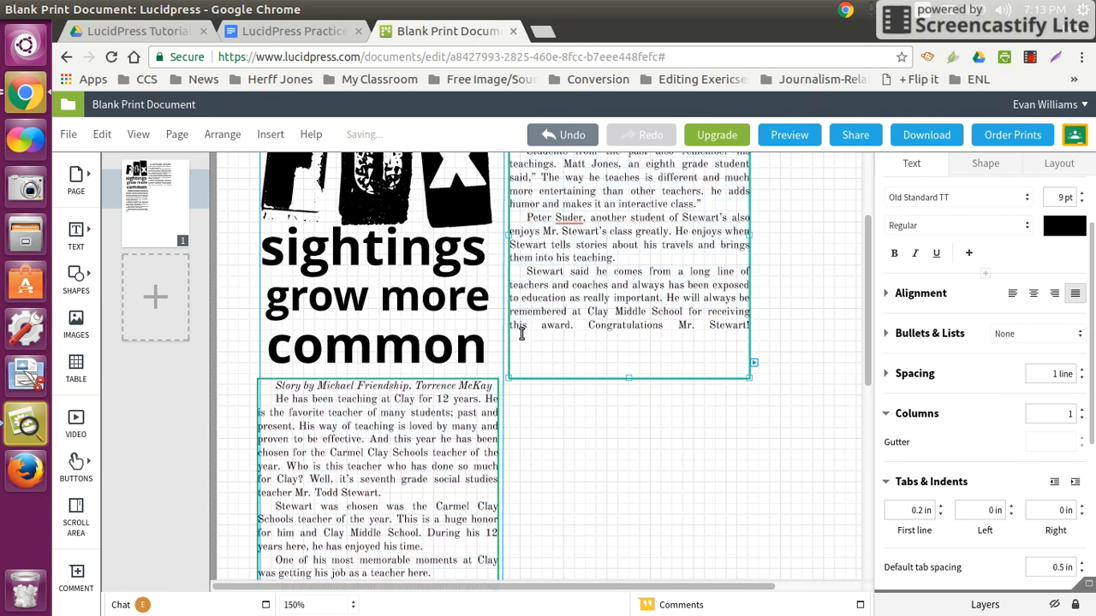
{"action": "key", "text": "Return"}
{"action": "scroll", "coordinate": [624, 343], "scroll_direction": "up", "scroll_amount": 3}
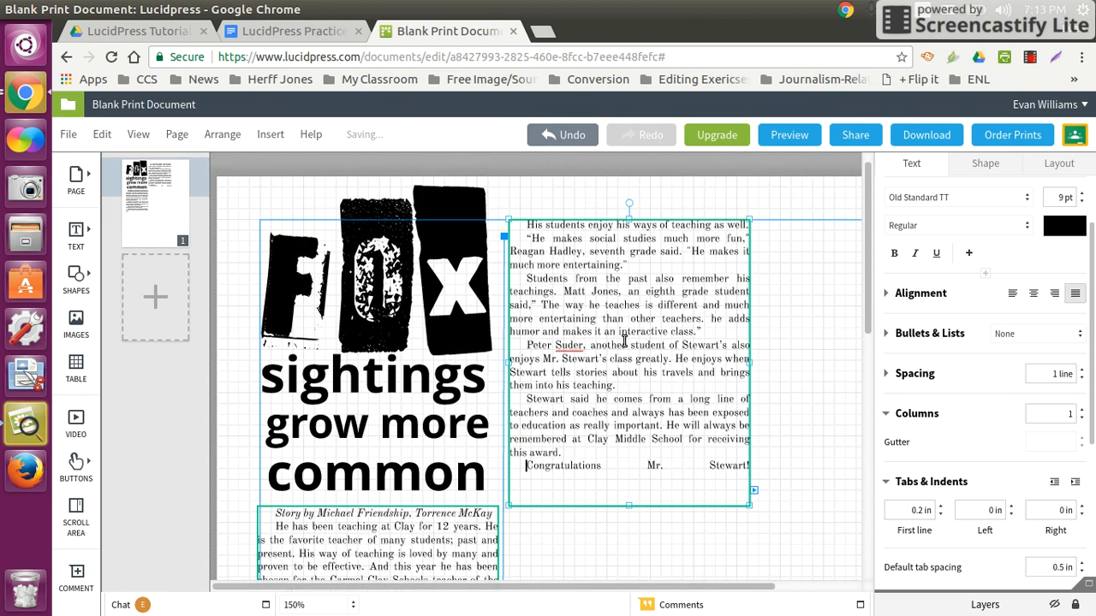
{"action": "scroll", "coordinate": [629, 411], "scroll_direction": "down", "scroll_amount": 4}
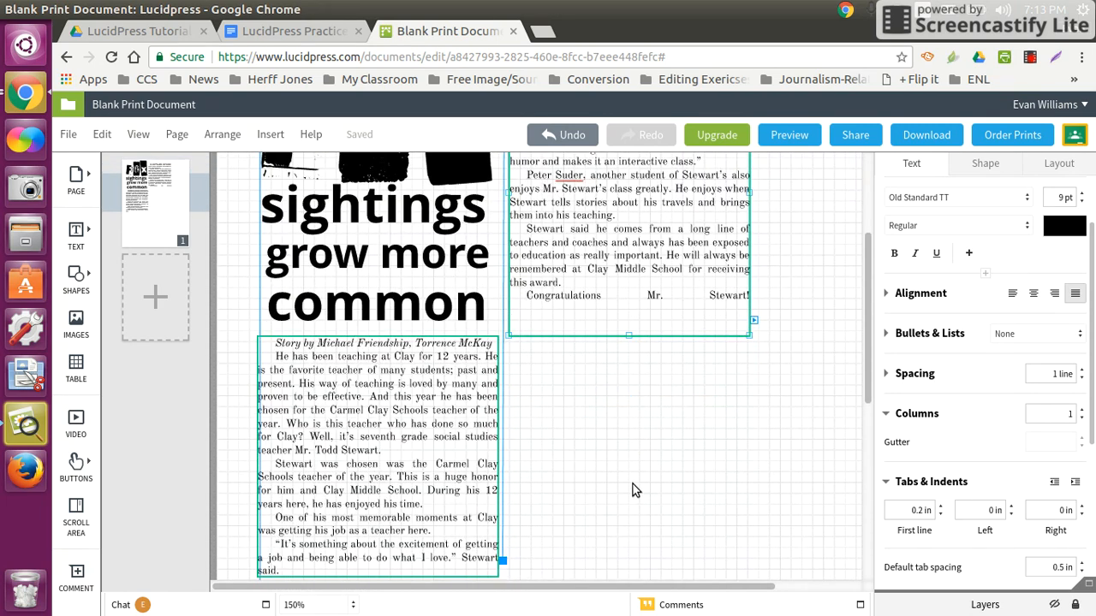
{"action": "scroll", "coordinate": [671, 449], "scroll_direction": "down", "scroll_amount": 4}
{"action": "scroll", "coordinate": [660, 436], "scroll_direction": "up", "scroll_amount": 7}
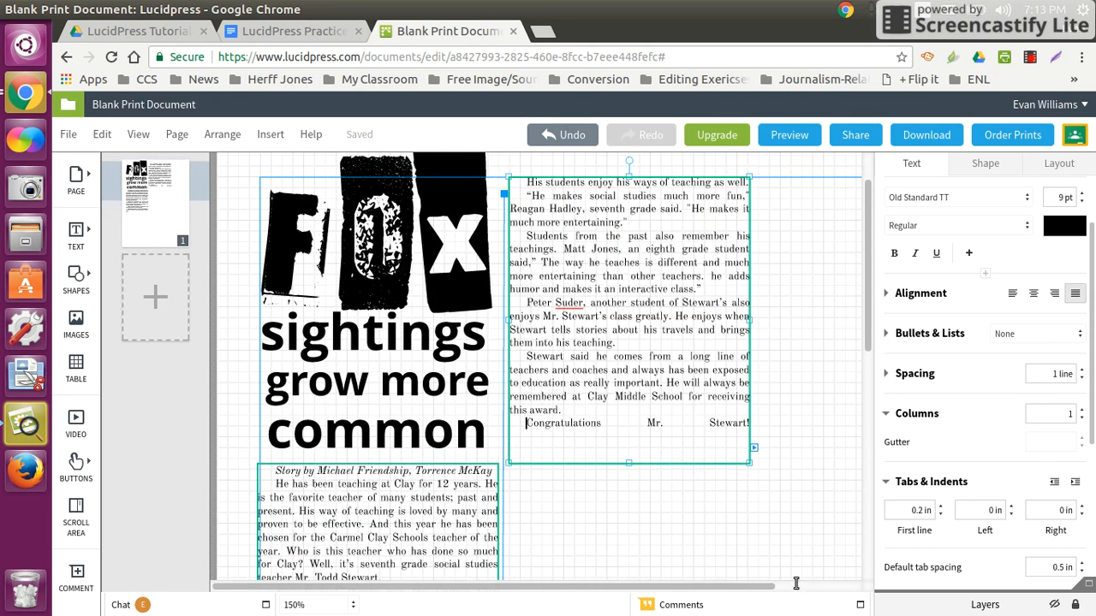
- Move the linked second text box away from the first, into the upper-right corner of the page margins
{"action": "left_click", "coordinate": [791, 538]}
{"action": "left_click_drag", "start_coordinate": [684, 357], "coordinate": [727, 463]}
{"action": "scroll", "coordinate": [738, 456], "scroll_direction": "down", "scroll_amount": 4}
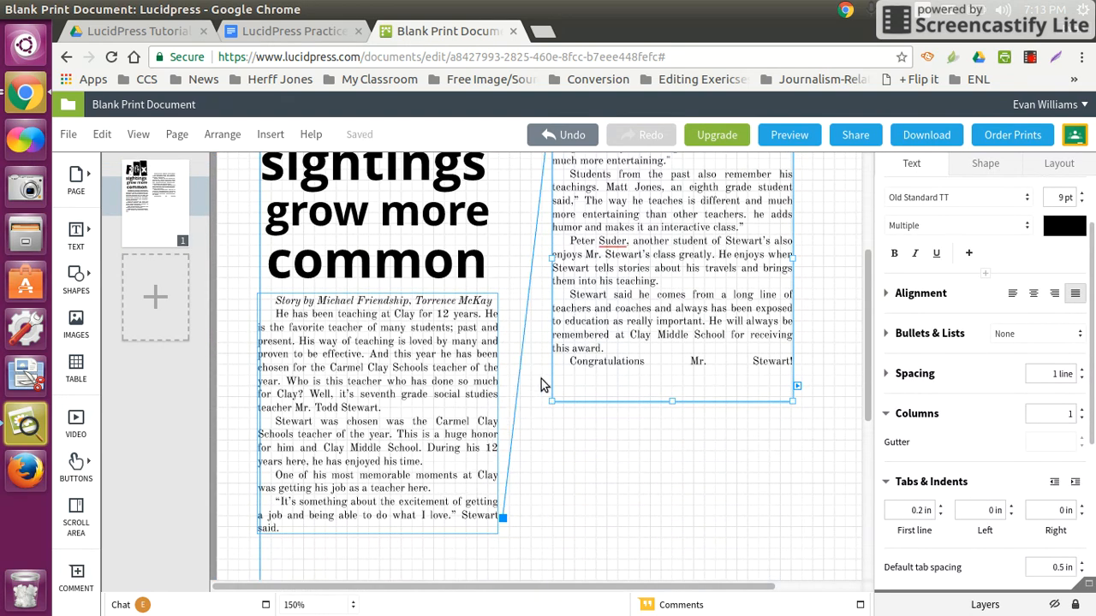
{"action": "scroll", "coordinate": [548, 386], "scroll_direction": "up", "scroll_amount": 2}
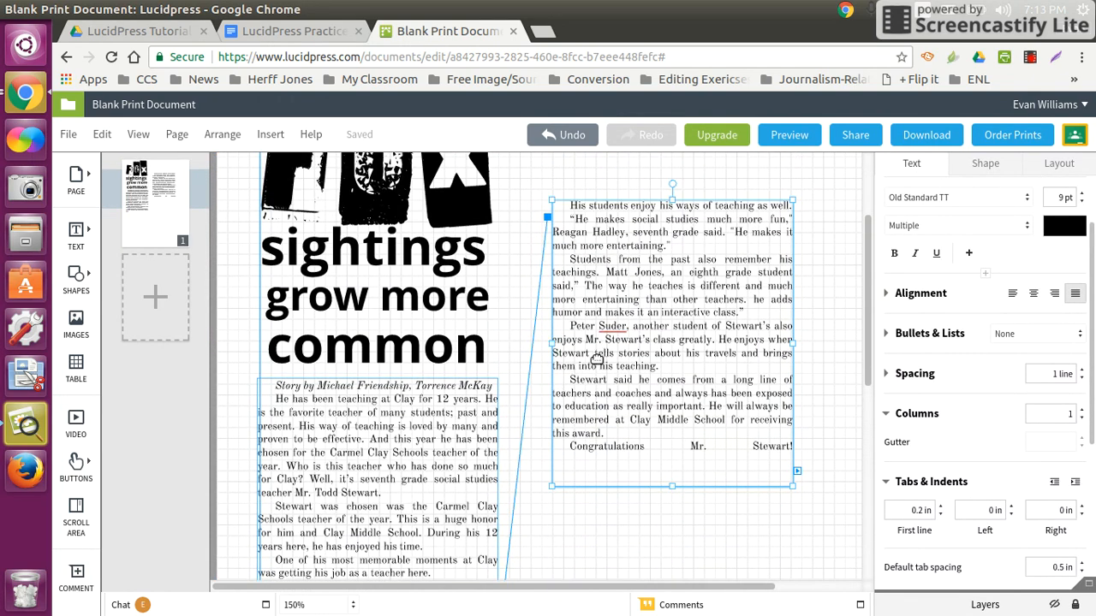
{"action": "scroll", "coordinate": [597, 360], "scroll_direction": "down", "scroll_amount": 2}
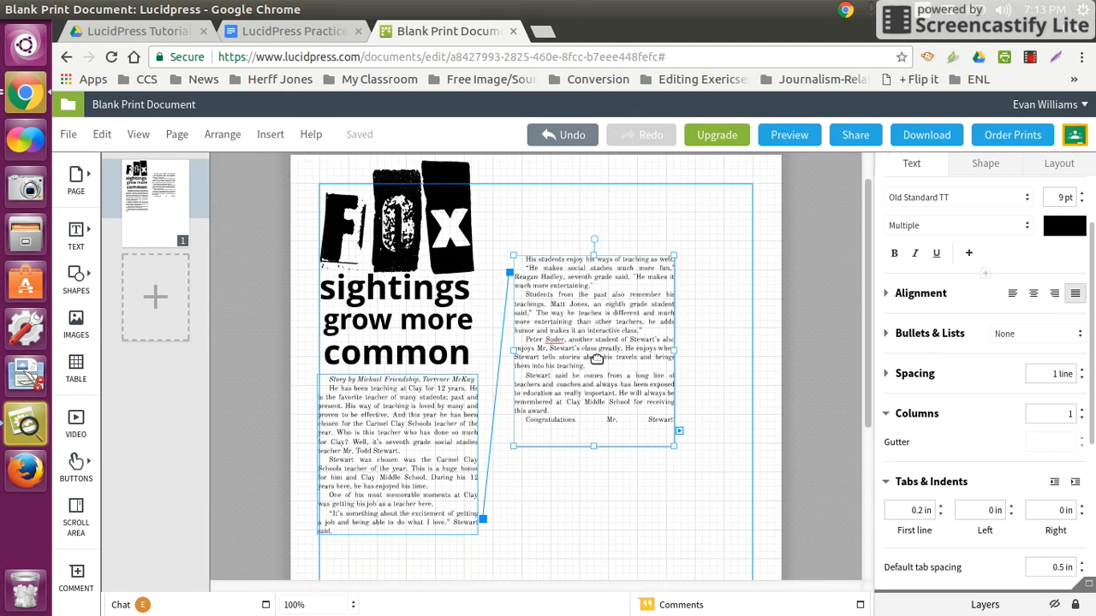
{"action": "left_click", "coordinate": [497, 177]}
{"action": "left_click_drag", "start_coordinate": [570, 286], "coordinate": [626, 265]}
{"action": "left_click", "coordinate": [609, 509]}
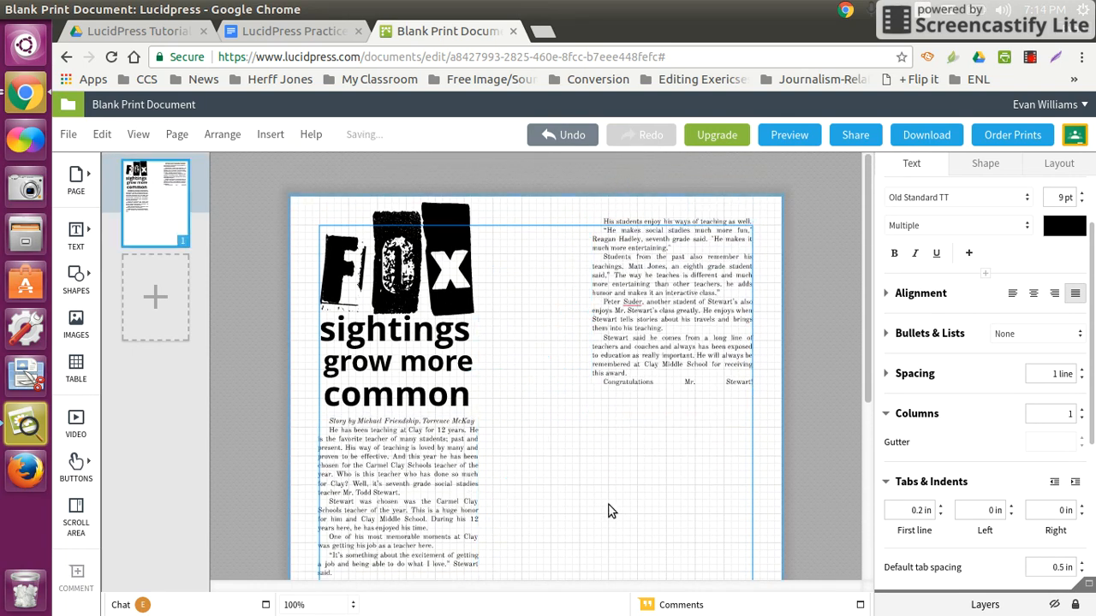
- Delete the linked second text box
{"action": "mouse_move", "coordinate": [655, 326]}
{"action": "left_mouse_down"}
{"action": "mouse_move", "coordinate": [648, 342]}
{"action": "mouse_move", "coordinate": [658, 326]}
{"action": "left_mouse_up"}
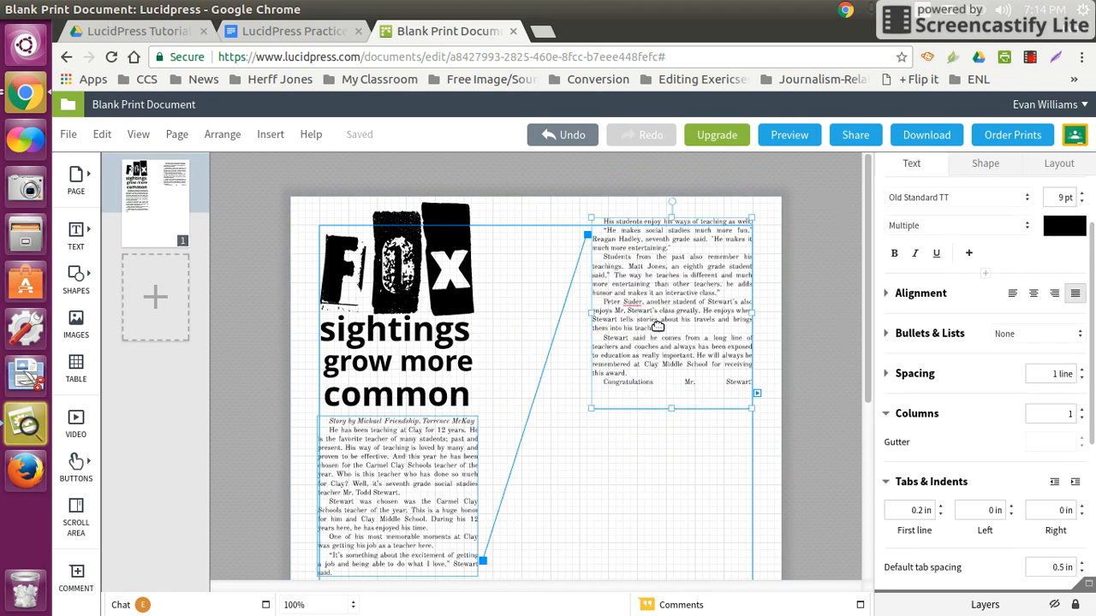
{"action": "key", "text": "Delete"}
- Shorten the story text box so it ends at the line "One of his most memorable moments at Clay"
{"action": "scroll", "coordinate": [618, 382], "scroll_direction": "down", "scroll_amount": 4}
{"action": "left_click", "coordinate": [344, 381]}
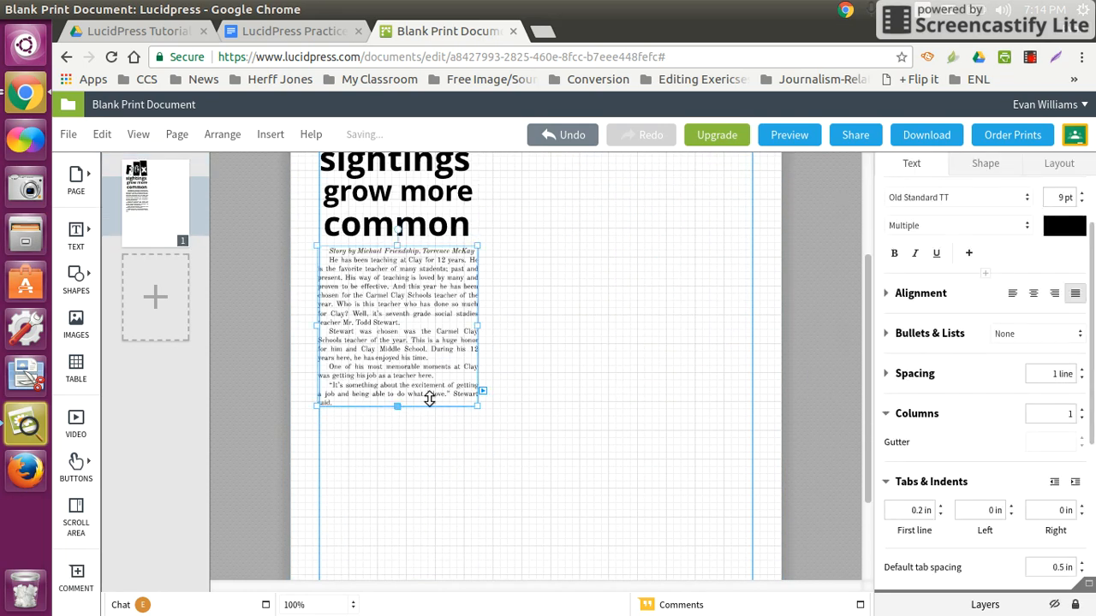
{"action": "left_click_drag", "start_coordinate": [399, 406], "coordinate": [399, 531]}
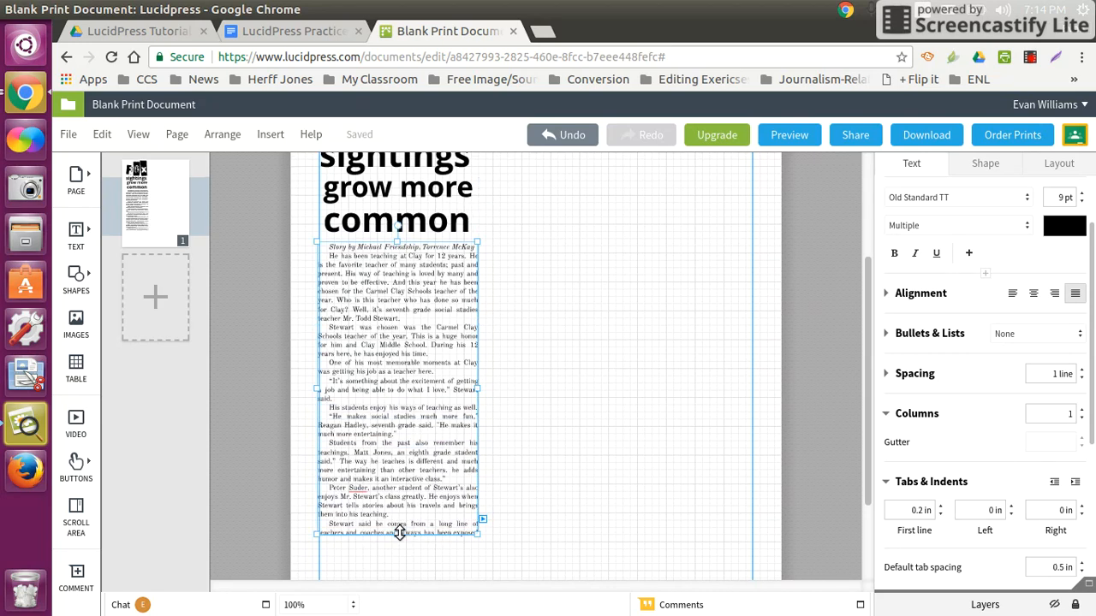
{"action": "left_click_drag", "start_coordinate": [396, 539], "coordinate": [413, 247]}
{"action": "scroll", "coordinate": [508, 409], "scroll_direction": "up", "scroll_amount": 3}
{"action": "left_click", "coordinate": [707, 196]}
{"action": "left_click", "coordinate": [379, 452]}
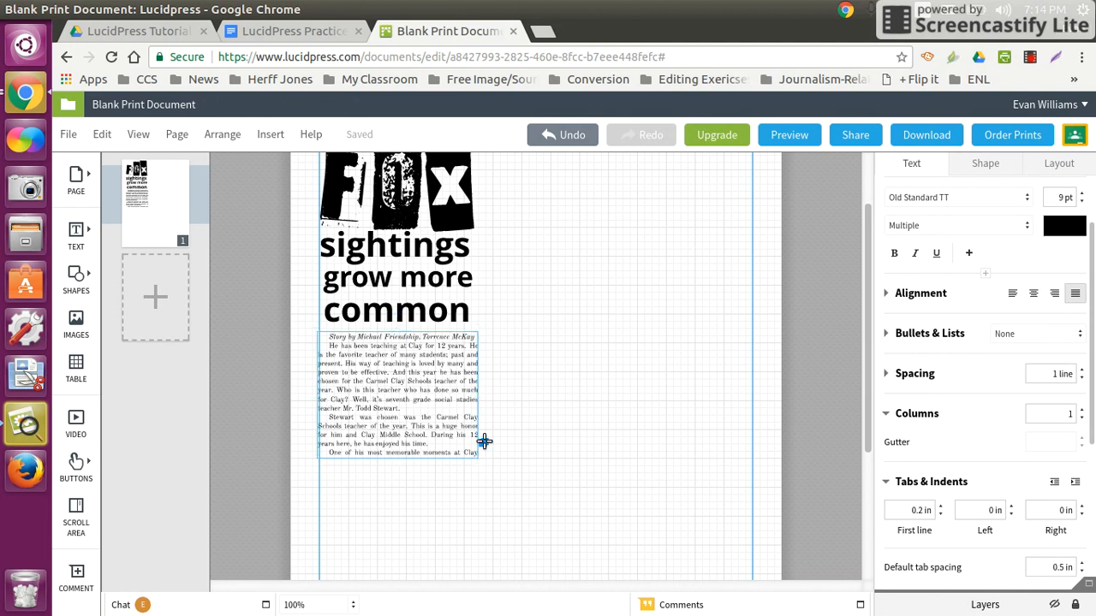
{"action": "left_click", "coordinate": [484, 445]}
{"action": "left_click", "coordinate": [670, 244]}
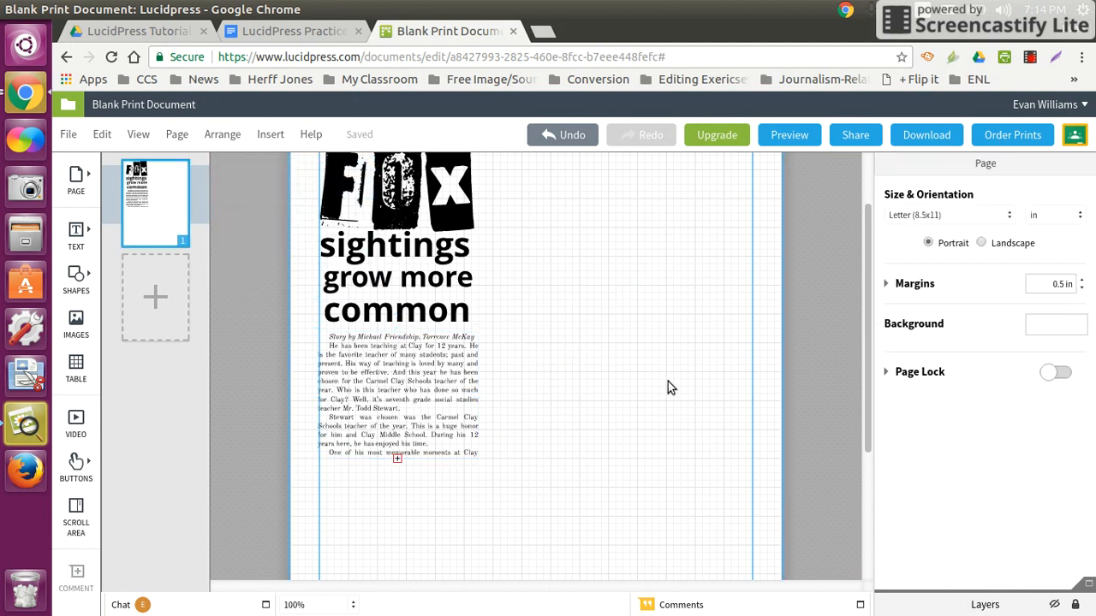
- Add a blank body text box in the empty area of the page to the right of the Fox headline
{"action": "scroll", "coordinate": [633, 351], "scroll_direction": "up", "scroll_amount": 2}
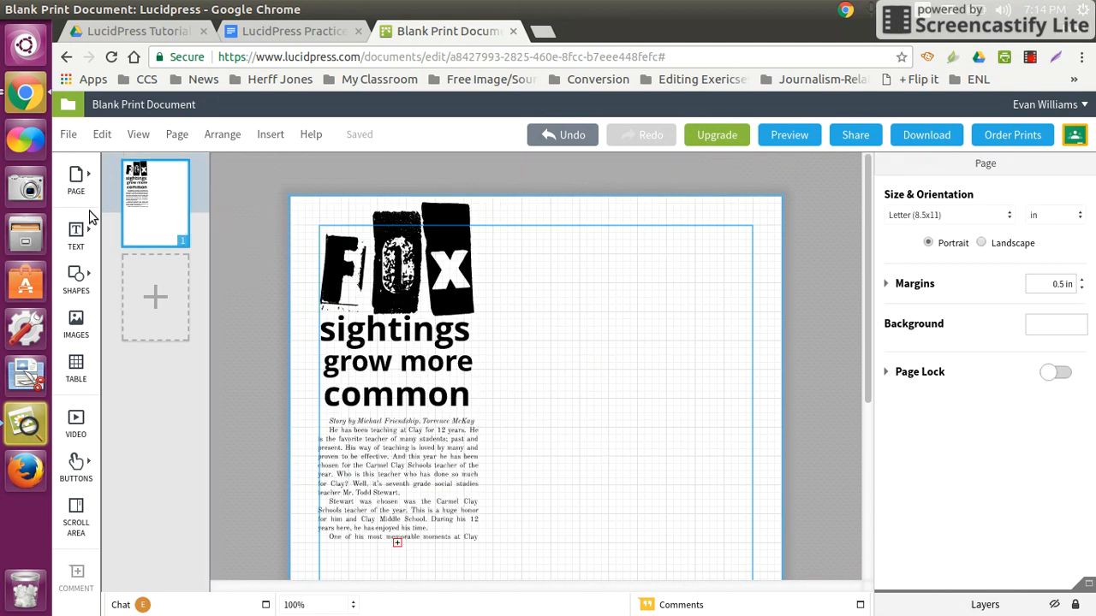
{"action": "mouse_move", "coordinate": [76, 238]}
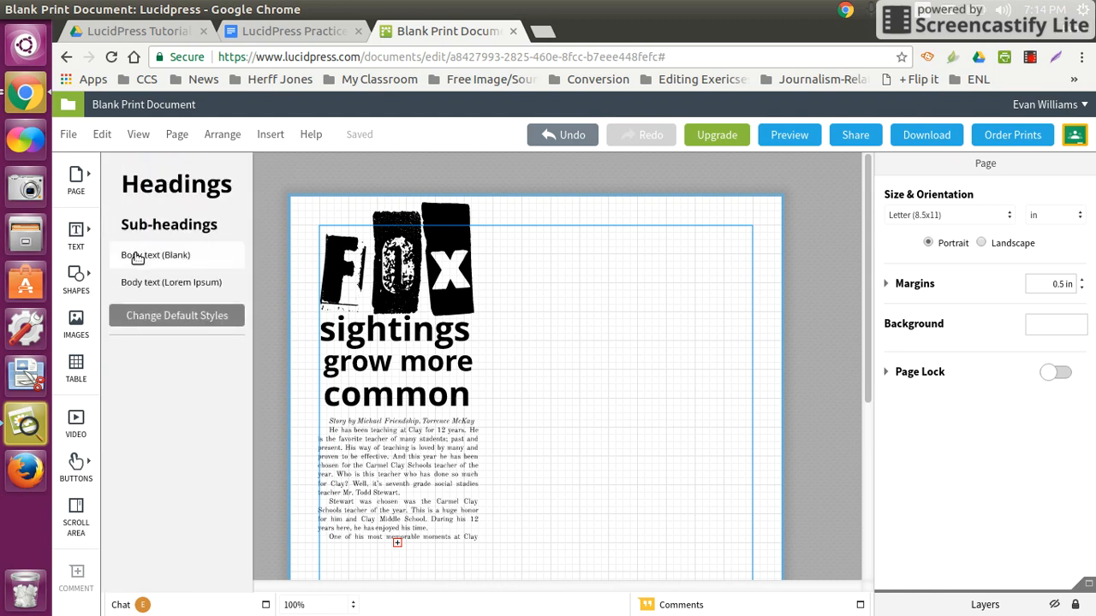
{"action": "left_click_drag", "start_coordinate": [130, 255], "coordinate": [465, 401]}
{"action": "left_click", "coordinate": [786, 416]}
{"action": "left_click_drag", "start_coordinate": [536, 379], "coordinate": [646, 327]}
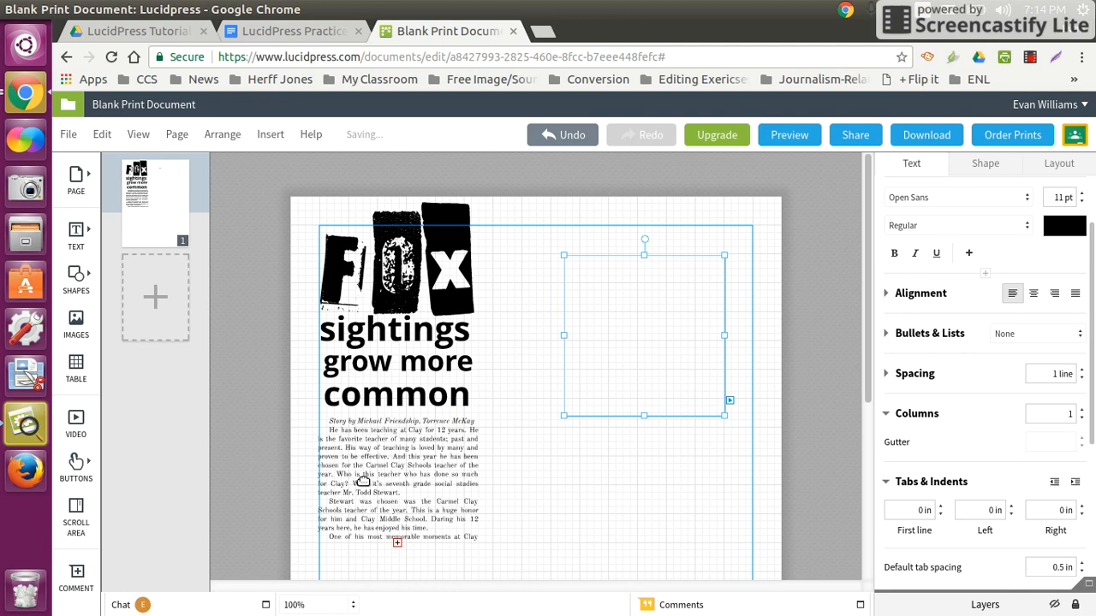
- Link the story text box to the new blank text box so the overflow text continues there
{"action": "left_click", "coordinate": [364, 482]}
{"action": "left_click", "coordinate": [482, 528]}
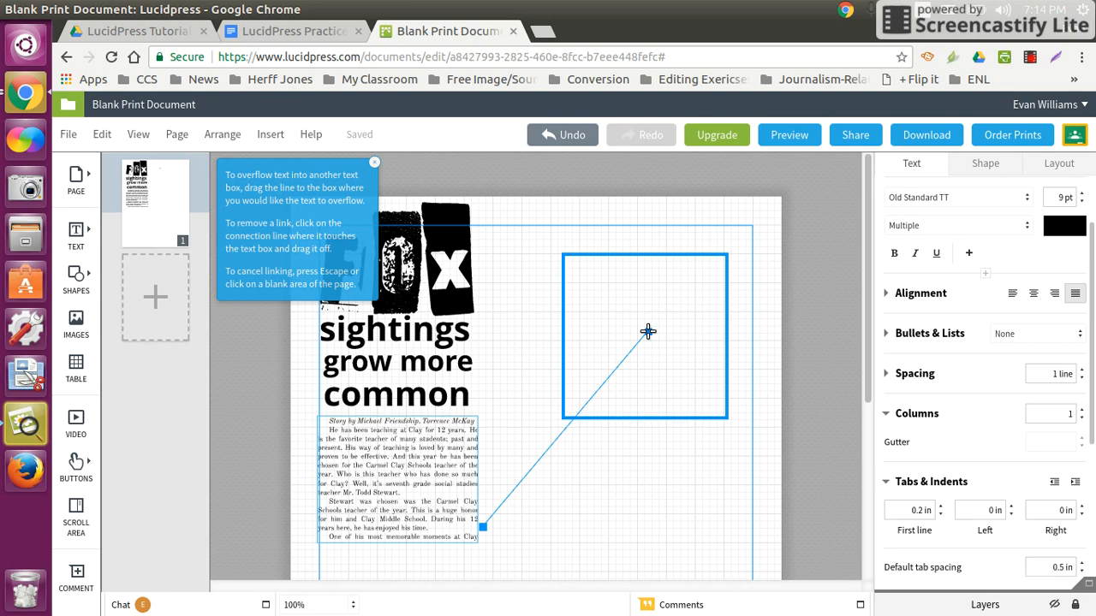
{"action": "left_click", "coordinate": [647, 333]}
{"action": "left_click", "coordinate": [645, 192]}
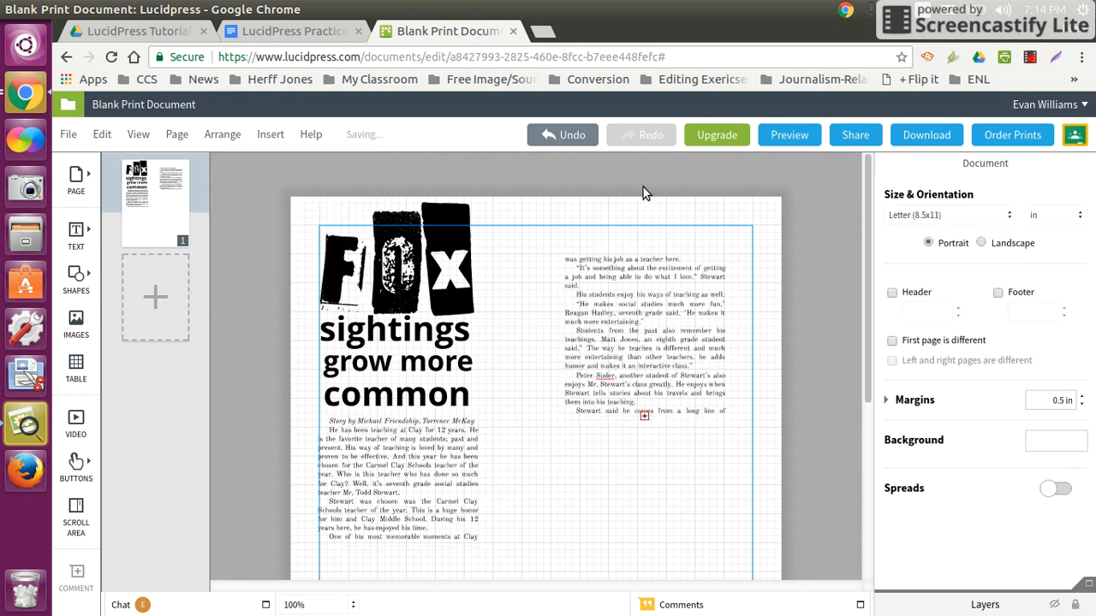
- Lengthen the second text box to fit the closing "Congratulations" line and move it directly beside the headline, aligned with the page's top margin
{"action": "left_click", "coordinate": [643, 428]}
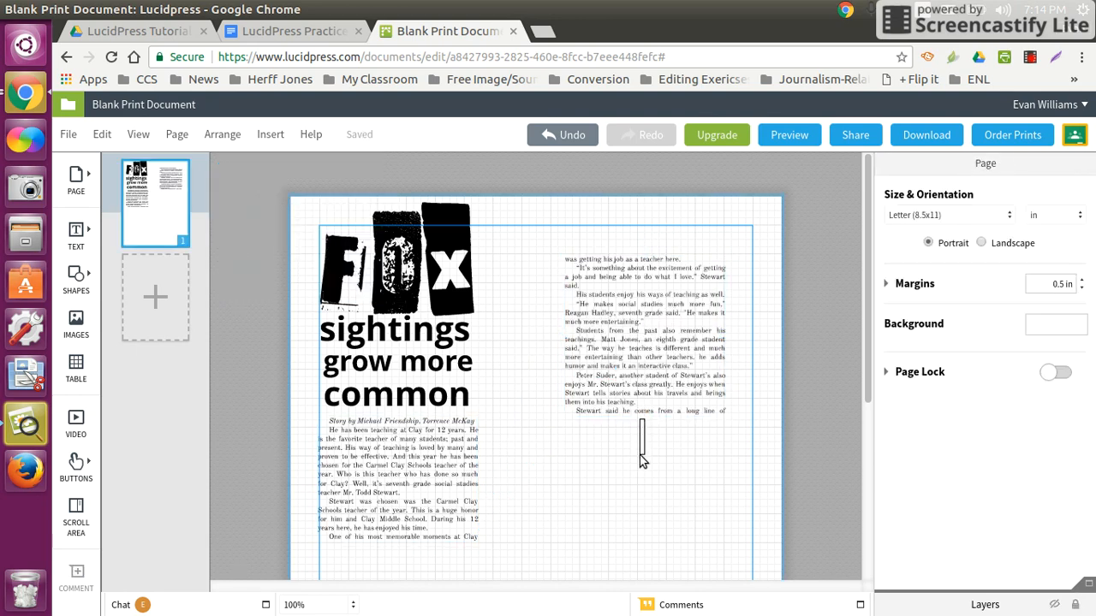
{"action": "left_click", "coordinate": [646, 414]}
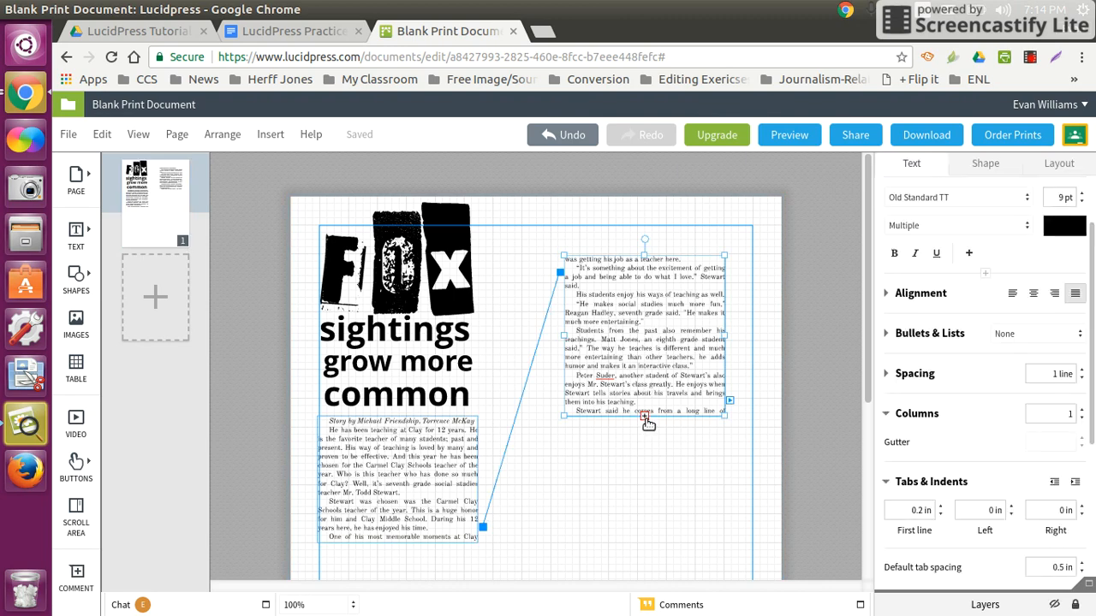
{"action": "left_click_drag", "start_coordinate": [646, 415], "coordinate": [643, 484]}
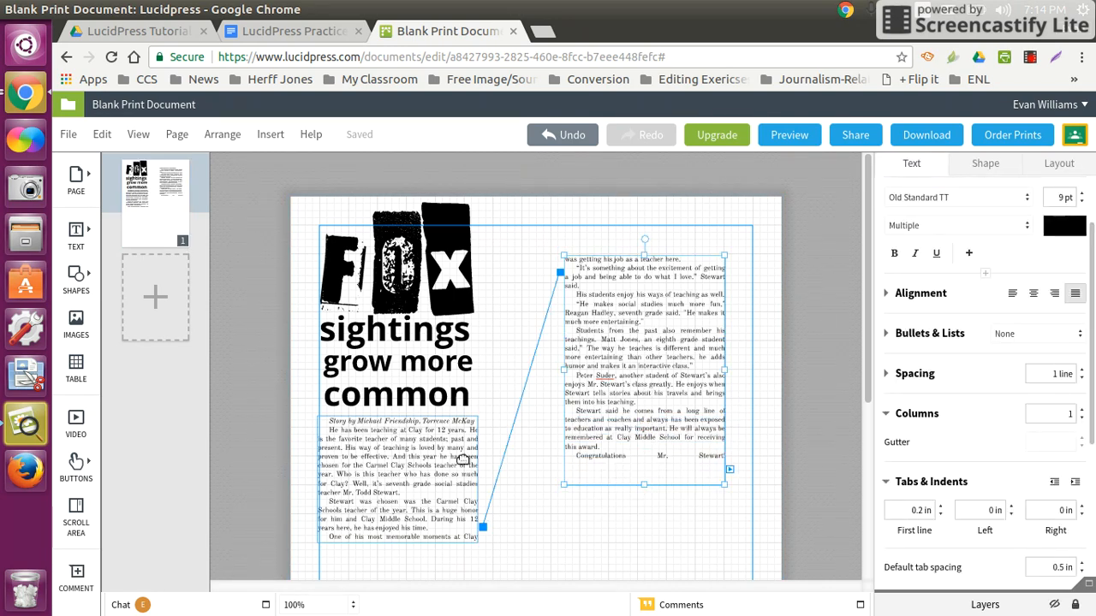
{"action": "left_click", "coordinate": [514, 482]}
{"action": "left_click_drag", "start_coordinate": [609, 369], "coordinate": [523, 341]}
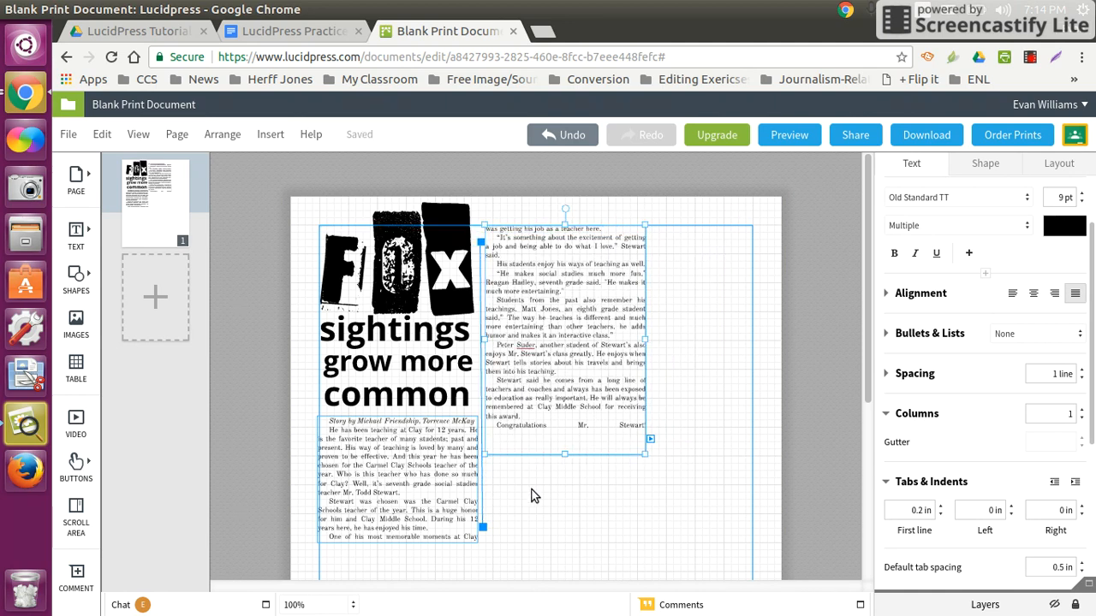
{"action": "left_click", "coordinate": [1031, 60]}
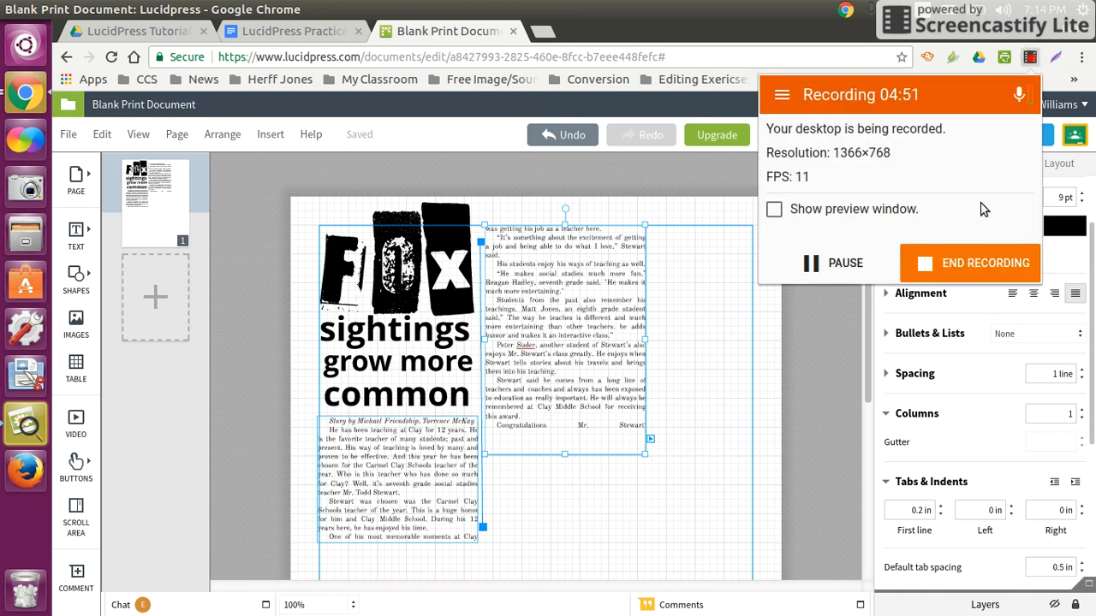